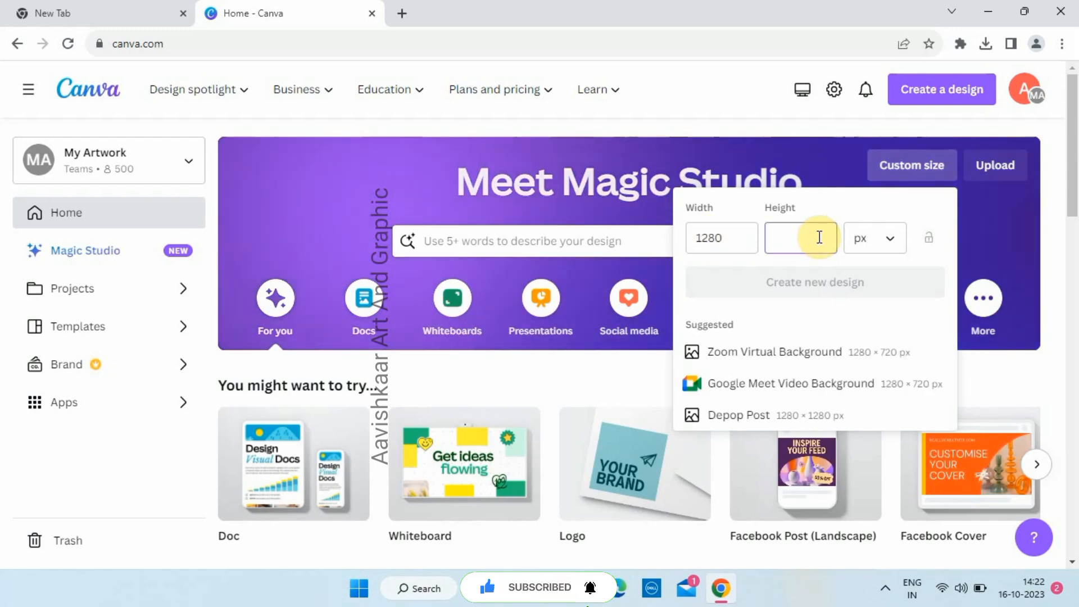
- Enter a height of 720 px and create the 1280 × 720 px blank design
{"action": "type", "text": "720"}
{"action": "key", "text": "Return"}
- Search Elements for 'circle brush' and filter the results to graphics
{"action": "left_click", "coordinate": [35, 197]}
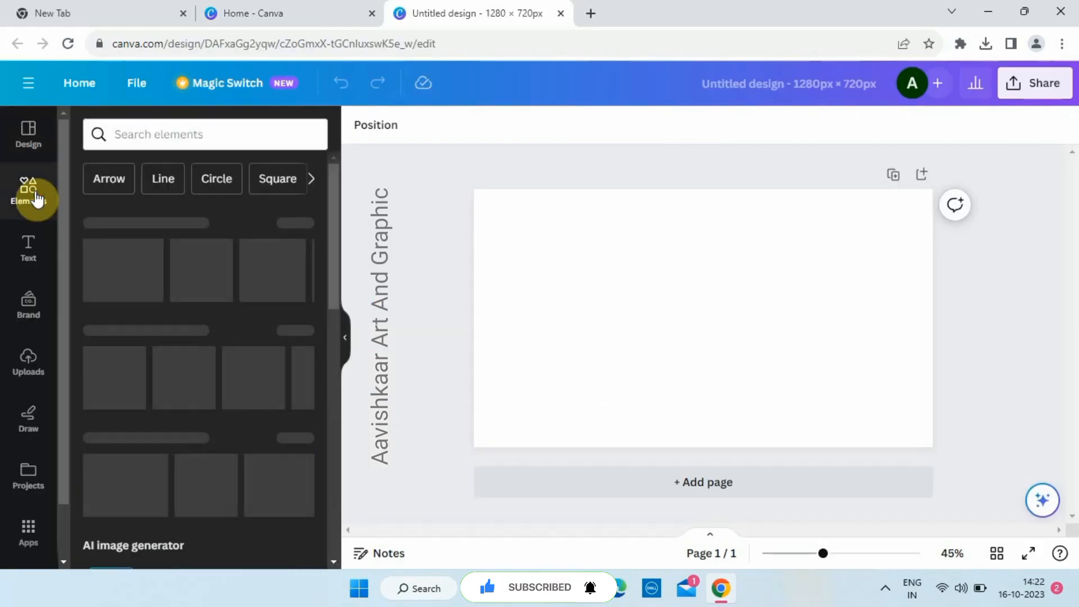
{"action": "left_click", "coordinate": [144, 135]}
{"action": "type", "text": "circle brush"}
{"action": "key", "text": "Return"}
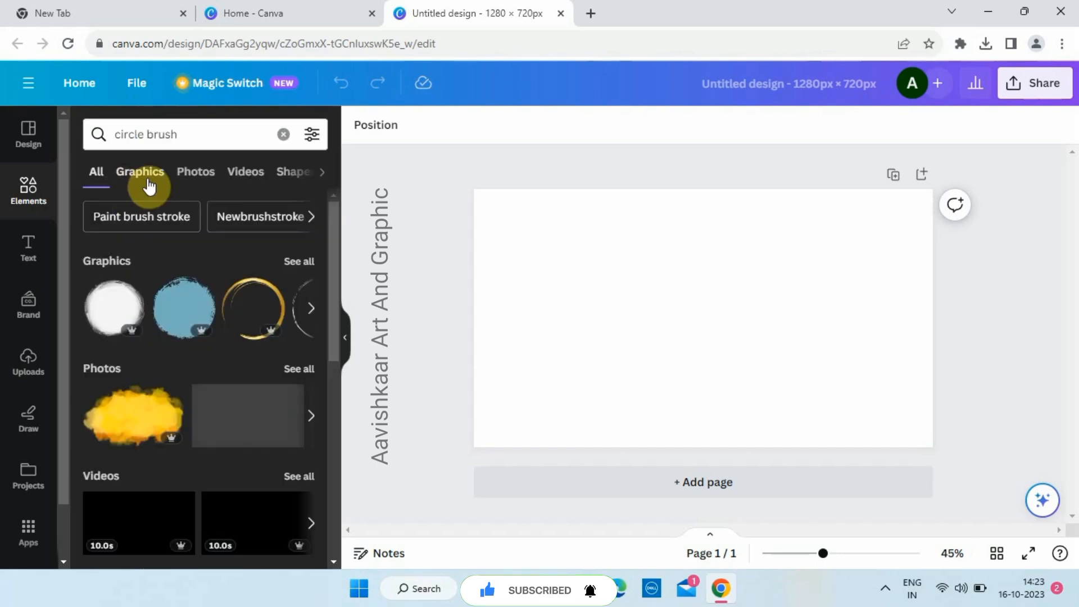
{"action": "left_click", "coordinate": [146, 183]}
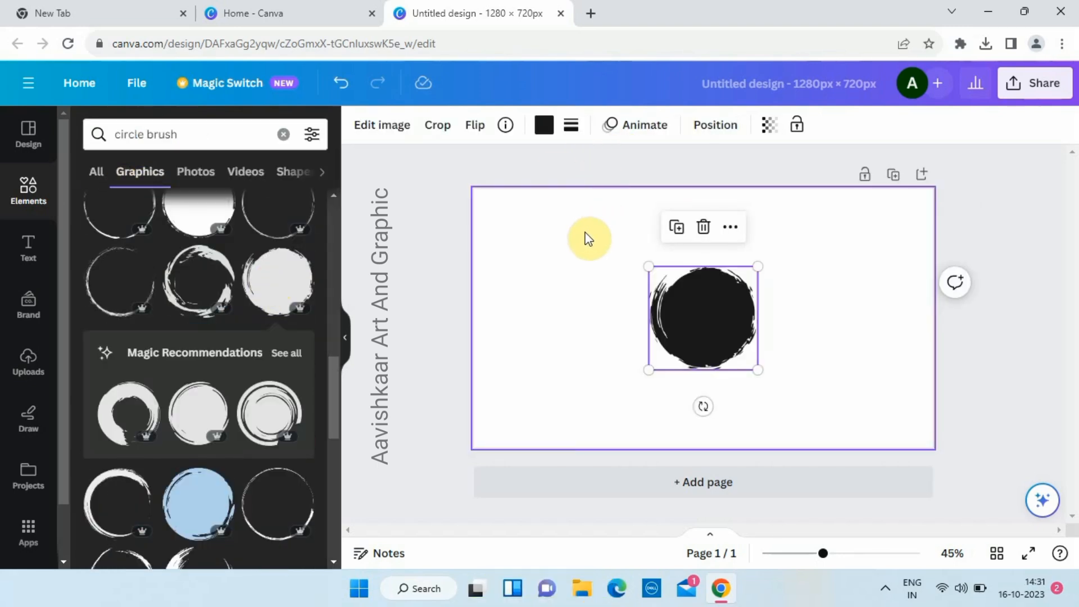
- Recolour the brush circle turquoise
{"action": "left_click", "coordinate": [544, 126]}
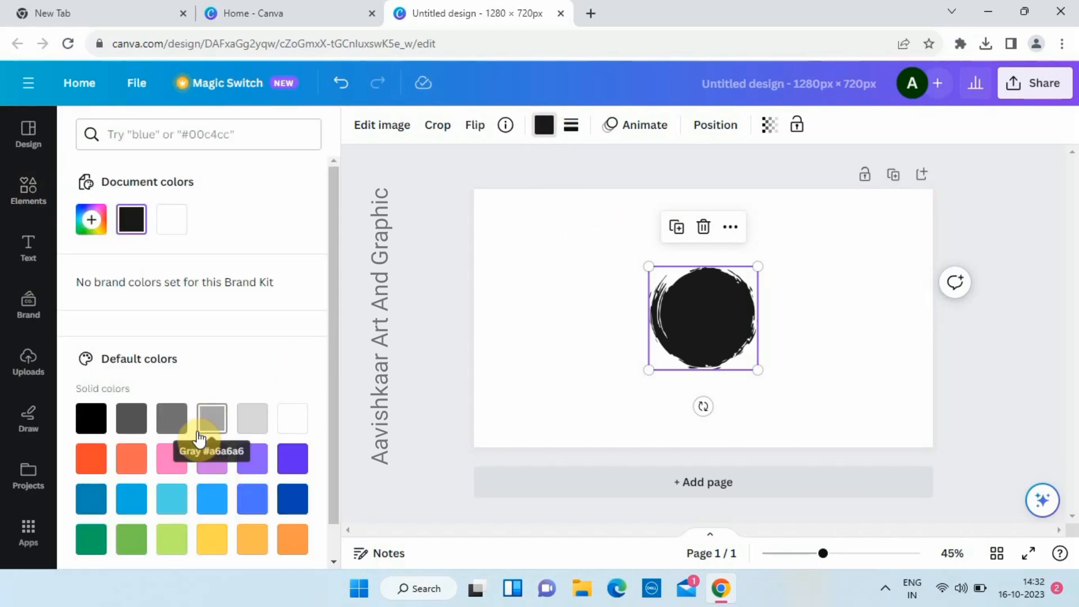
{"action": "left_click", "coordinate": [178, 500]}
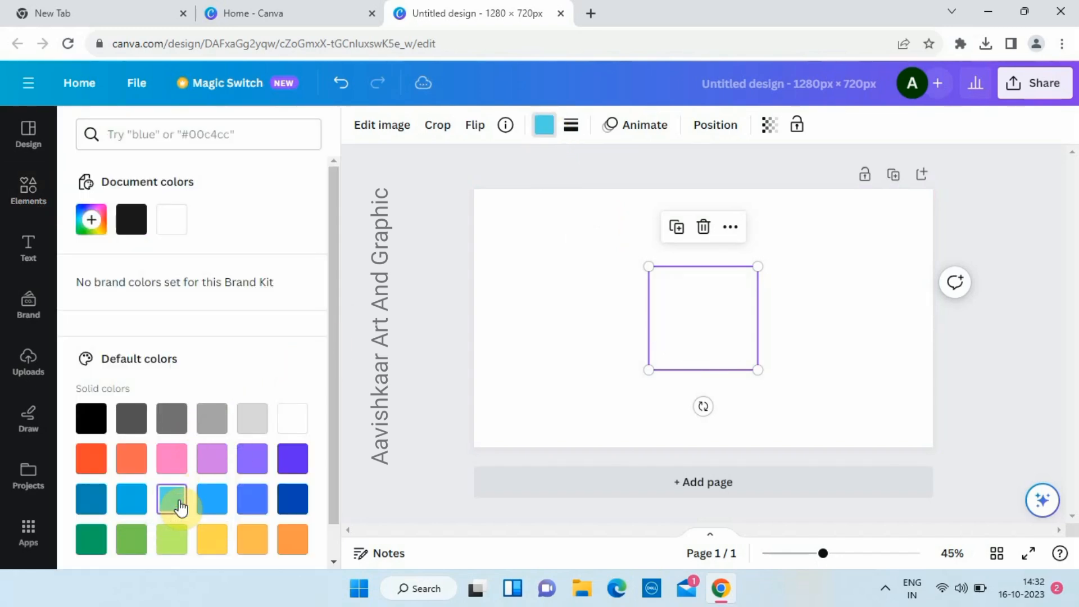
{"action": "left_click", "coordinate": [140, 509]}
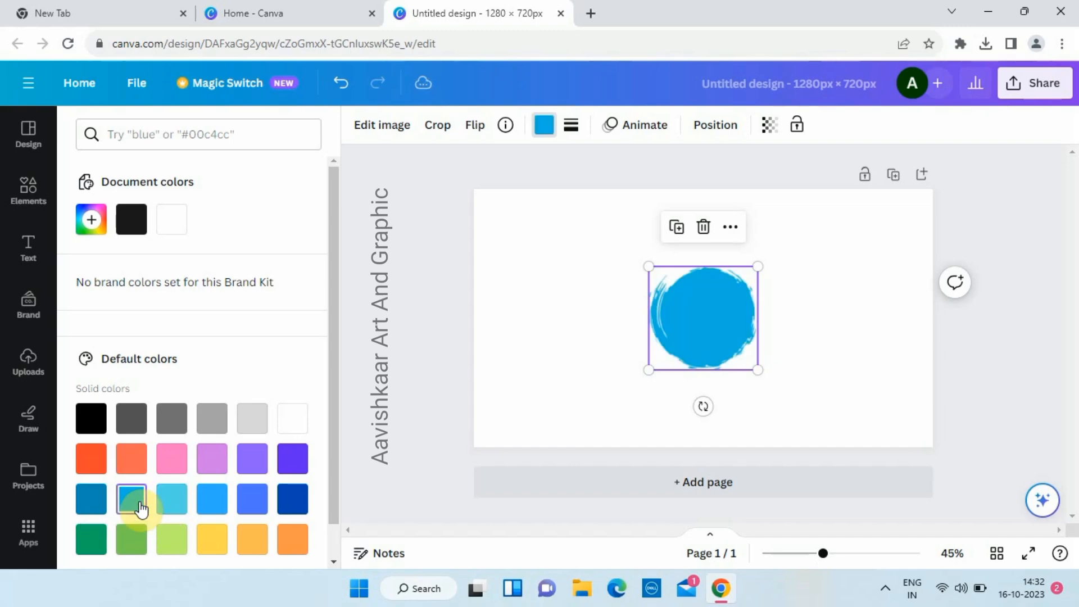
{"action": "left_click", "coordinate": [172, 506]}
- Enlarge the turquoise circle to about 610 × 576, centre it on the page, and duplicate it
{"action": "mouse_move", "coordinate": [757, 370]}
{"action": "left_mouse_down"}
{"action": "mouse_move", "coordinate": [835, 405]}
{"action": "mouse_move", "coordinate": [831, 440]}
{"action": "left_mouse_up"}
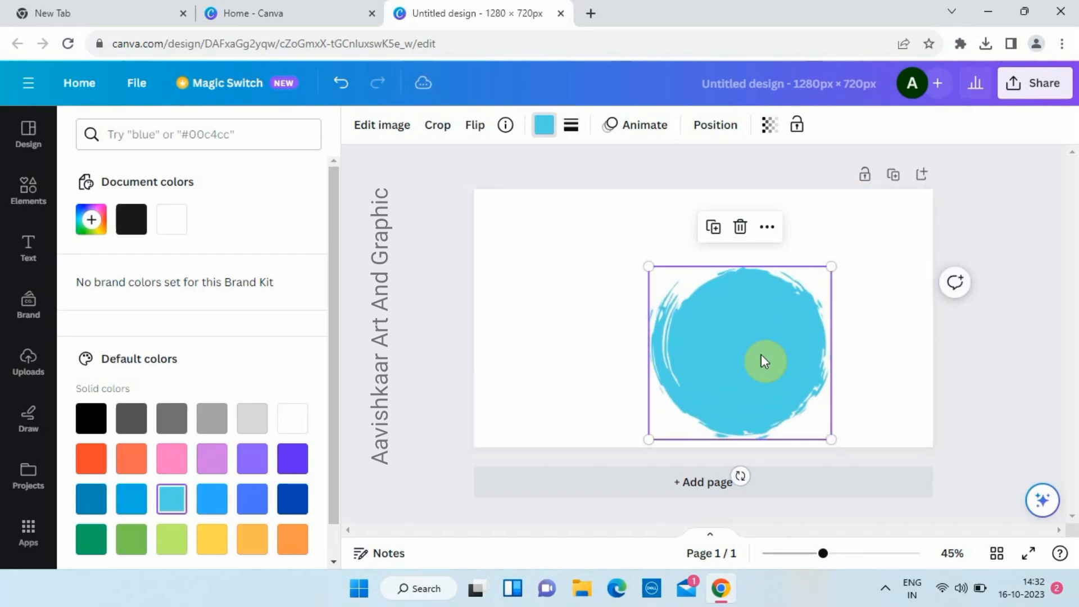
{"action": "left_click_drag", "start_coordinate": [763, 355], "coordinate": [718, 306]}
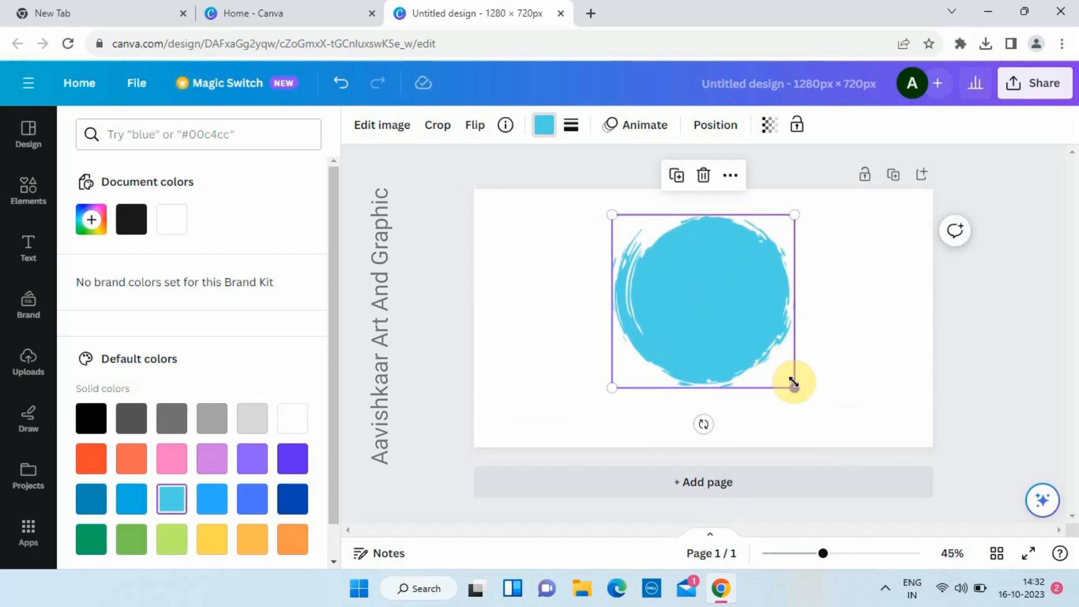
{"action": "left_click_drag", "start_coordinate": [796, 385], "coordinate": [834, 405]}
{"action": "left_click_drag", "start_coordinate": [756, 337], "coordinate": [725, 329]}
{"action": "left_click_drag", "start_coordinate": [802, 414], "coordinate": [812, 422]}
{"action": "mouse_move", "coordinate": [744, 340]}
{"action": "left_mouse_down"}
{"action": "mouse_move", "coordinate": [735, 320]}
{"action": "mouse_move", "coordinate": [745, 348]}
{"action": "left_mouse_up"}
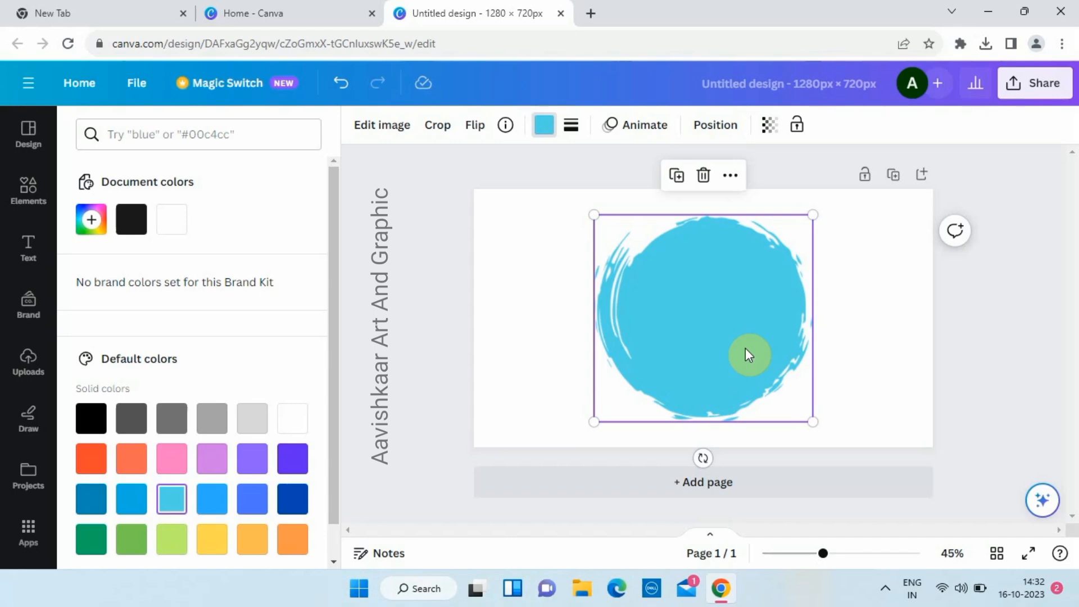
{"action": "key", "text": "ctrl+d"}
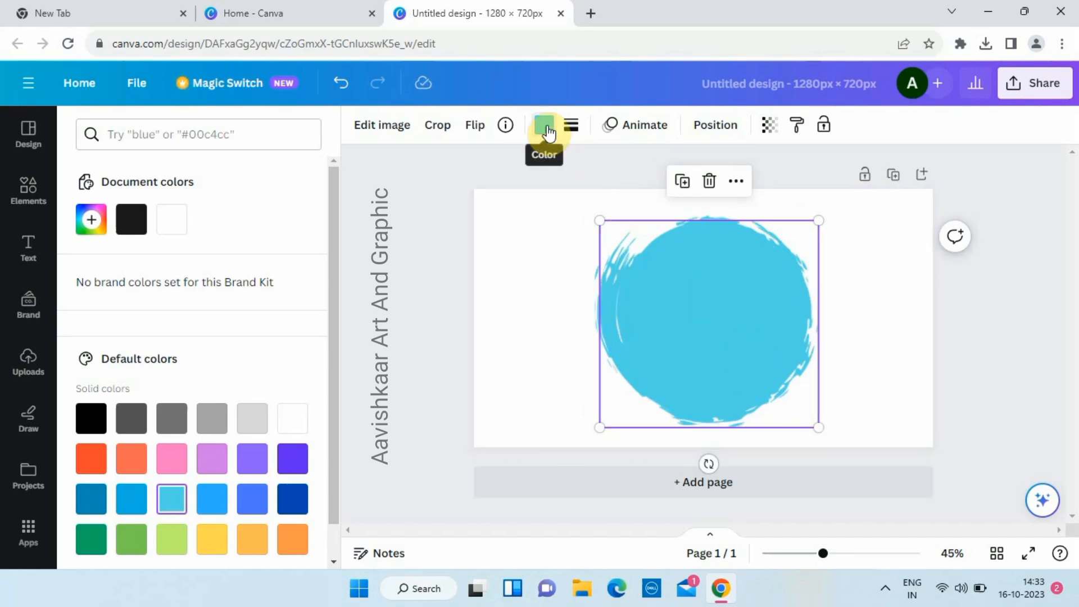
- Remove a stray pale-blue circle and give the copied circle a dark blue fill
{"action": "left_click", "coordinate": [547, 128]}
{"action": "left_click", "coordinate": [212, 507]}
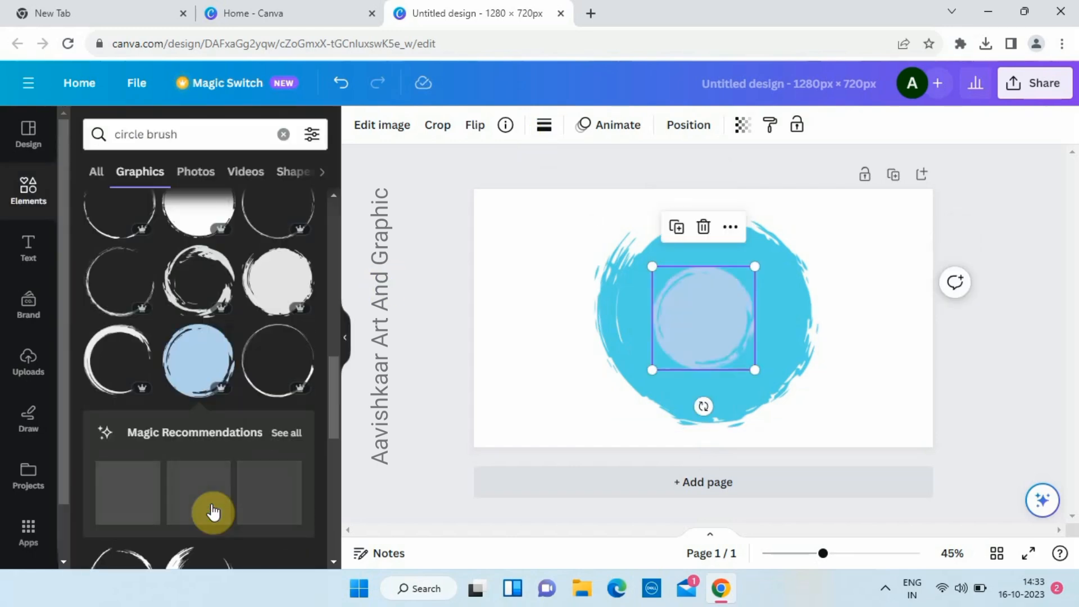
{"action": "key", "text": "Delete"}
{"action": "left_click", "coordinate": [660, 344]}
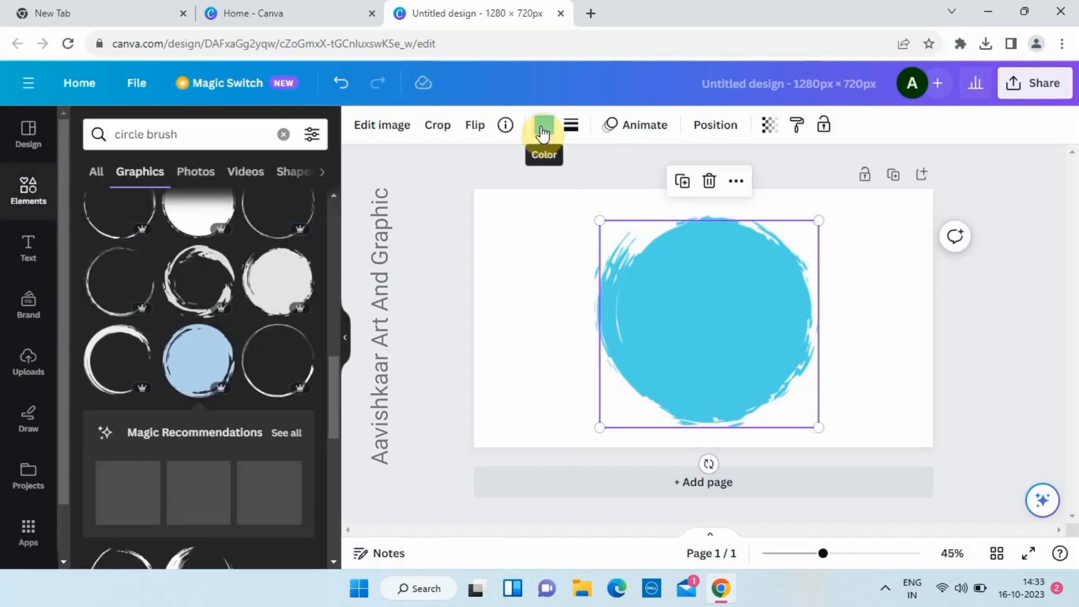
{"action": "left_click", "coordinate": [542, 129]}
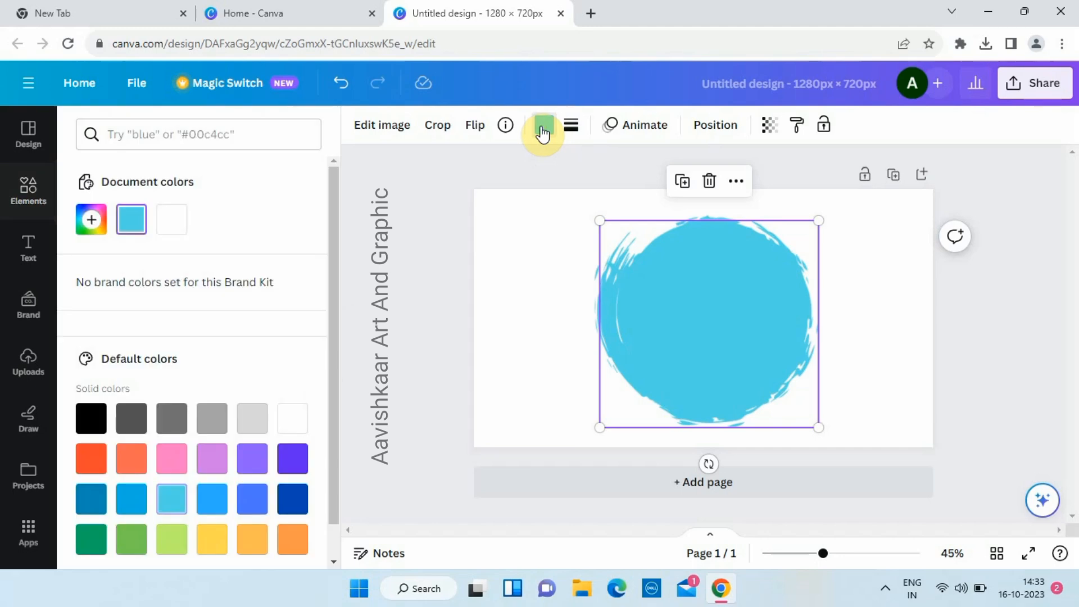
{"action": "left_click", "coordinate": [218, 500]}
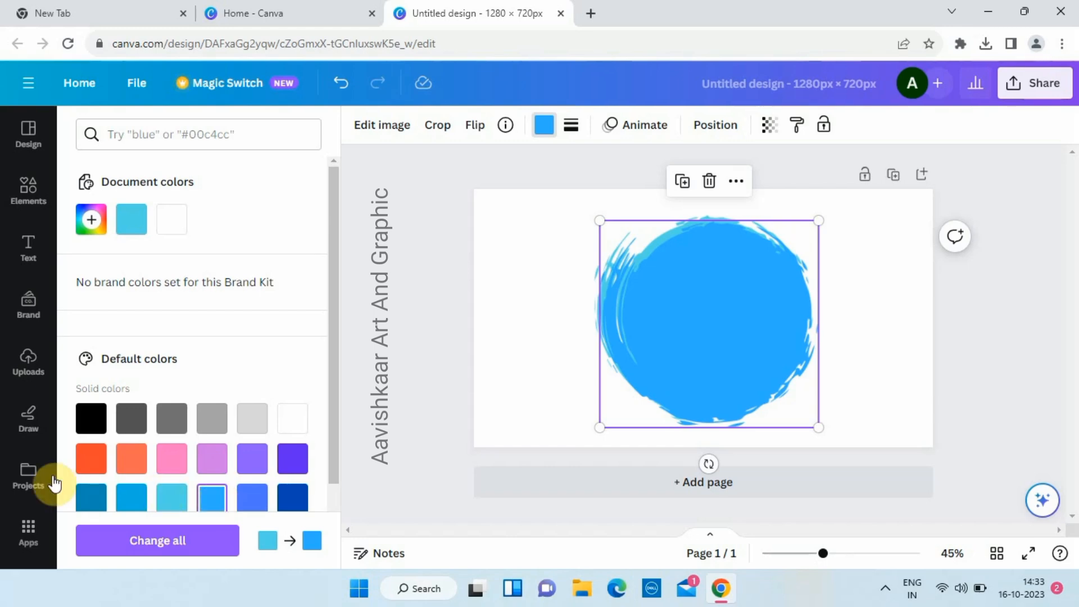
{"action": "left_click", "coordinate": [209, 468]}
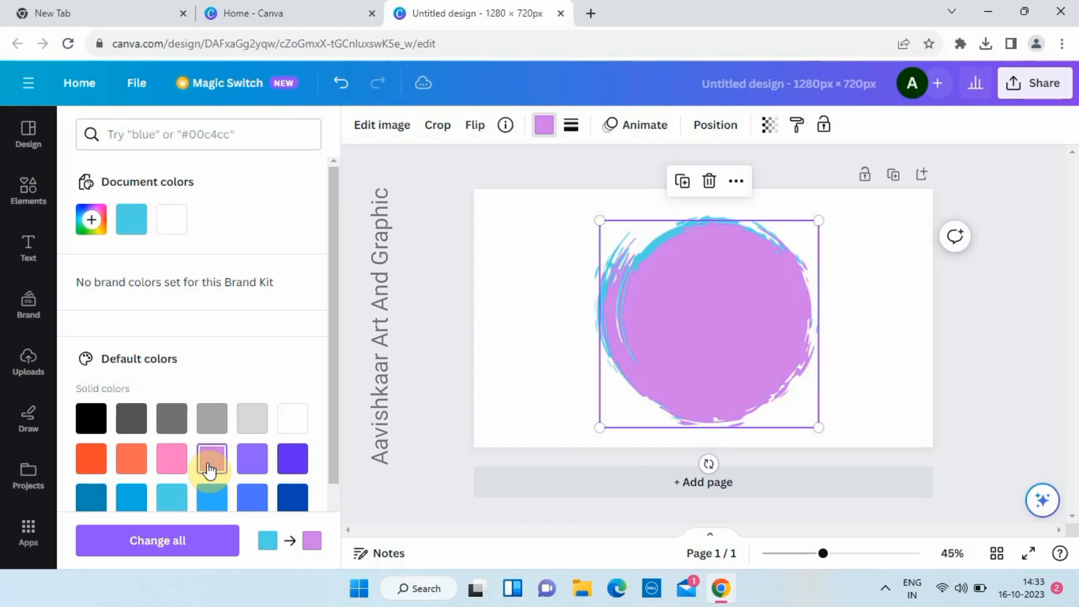
{"action": "left_click", "coordinate": [171, 468]}
{"action": "left_click", "coordinate": [92, 499]}
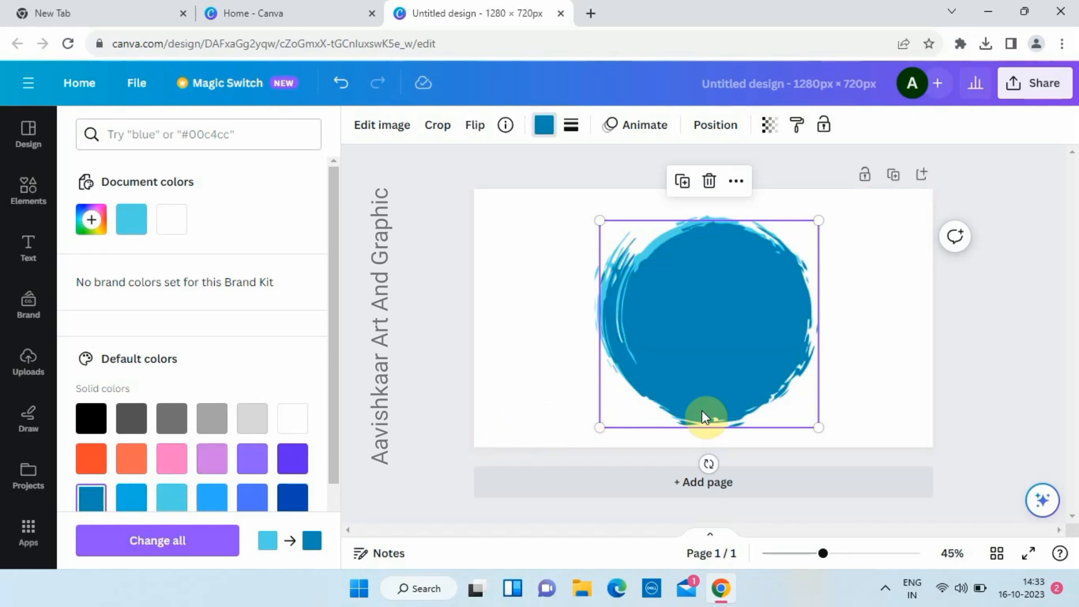
- Shrink the dark blue circle, centre it over the turquoise one, and duplicate it
{"action": "left_click_drag", "start_coordinate": [818, 427], "coordinate": [780, 390]}
{"action": "left_click_drag", "start_coordinate": [720, 326], "coordinate": [730, 335]}
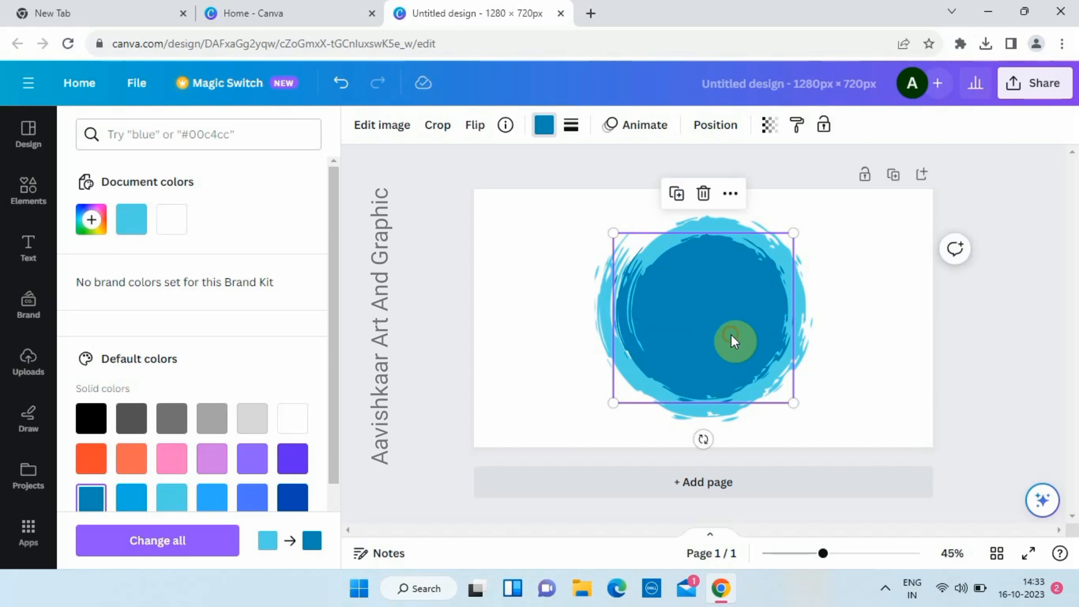
{"action": "key", "text": "ctrl+d"}
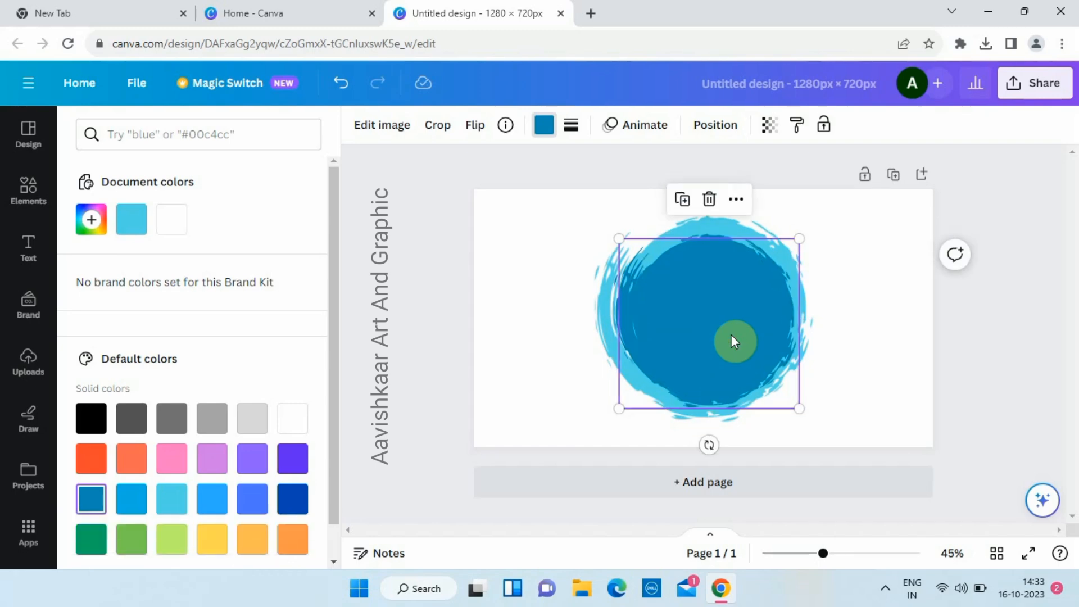
- Make the copy bright blue, shrink and centre it inside the dark circle, then duplicate it
{"action": "left_click", "coordinate": [212, 499]}
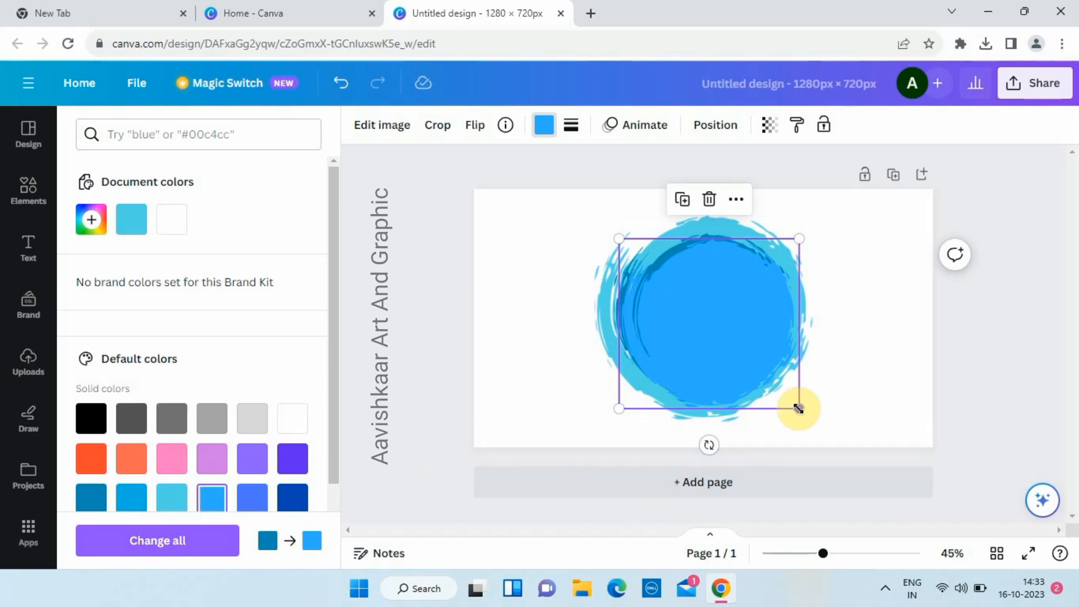
{"action": "left_click_drag", "start_coordinate": [796, 408], "coordinate": [773, 385]}
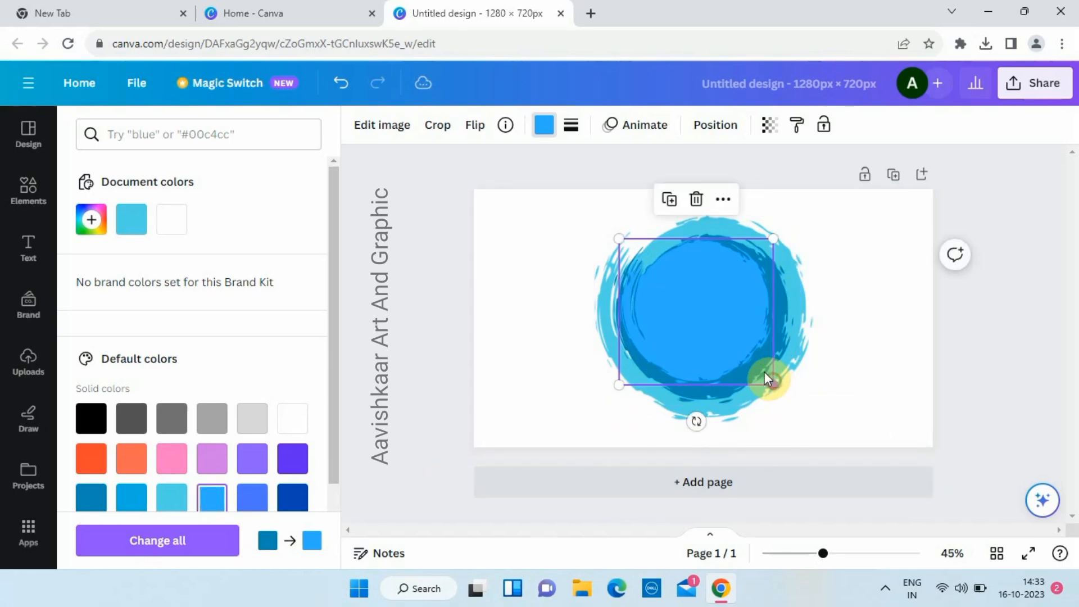
{"action": "mouse_move", "coordinate": [696, 302]}
{"action": "left_mouse_down"}
{"action": "mouse_move", "coordinate": [720, 306]}
{"action": "mouse_move", "coordinate": [707, 308]}
{"action": "left_mouse_up"}
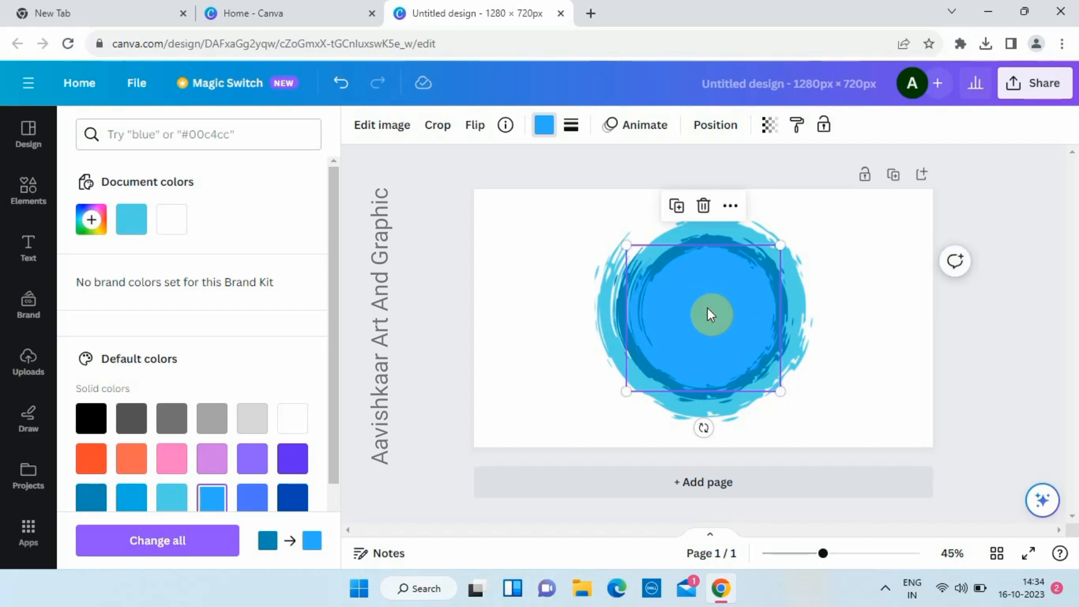
{"action": "left_click_drag", "start_coordinate": [707, 308], "coordinate": [732, 350]}
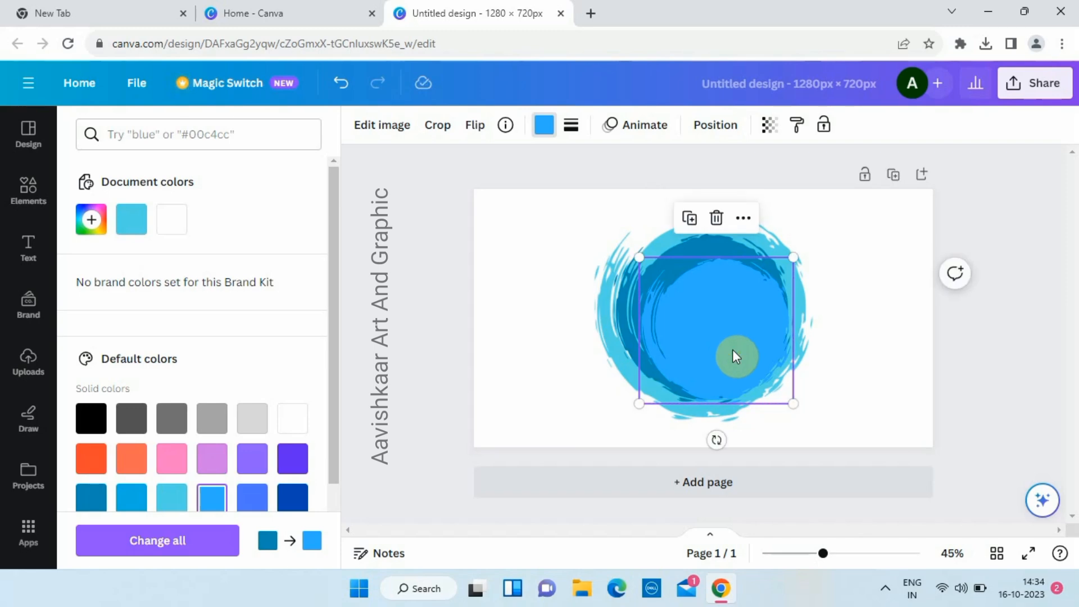
{"action": "key", "text": "ctrl+d"}
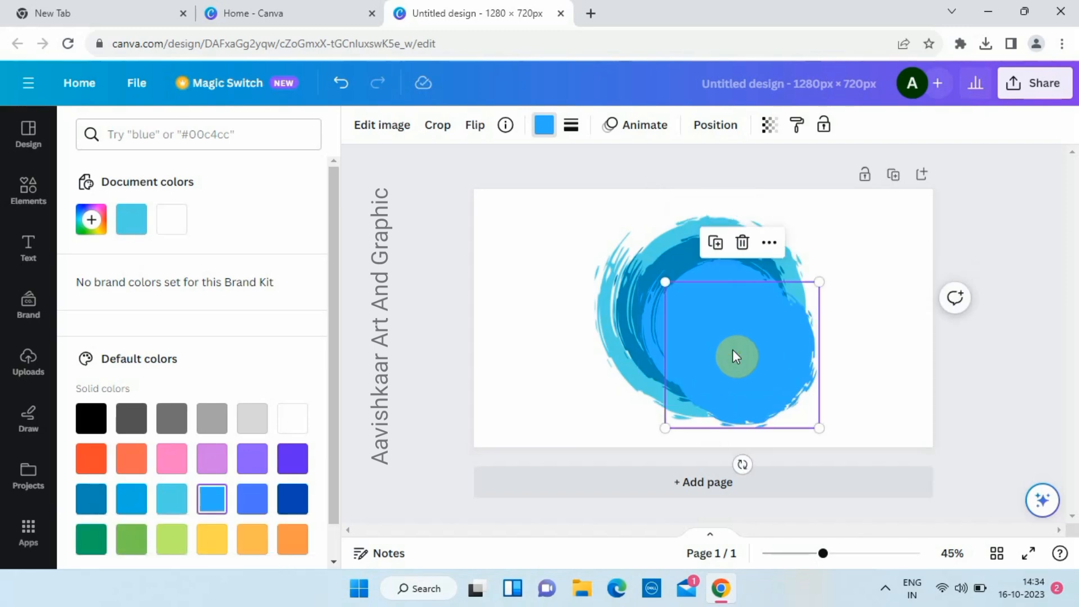
- Recolour the inner circle orange-red, shrink it, and position it inside the blue rings
{"action": "left_click", "coordinate": [91, 458]}
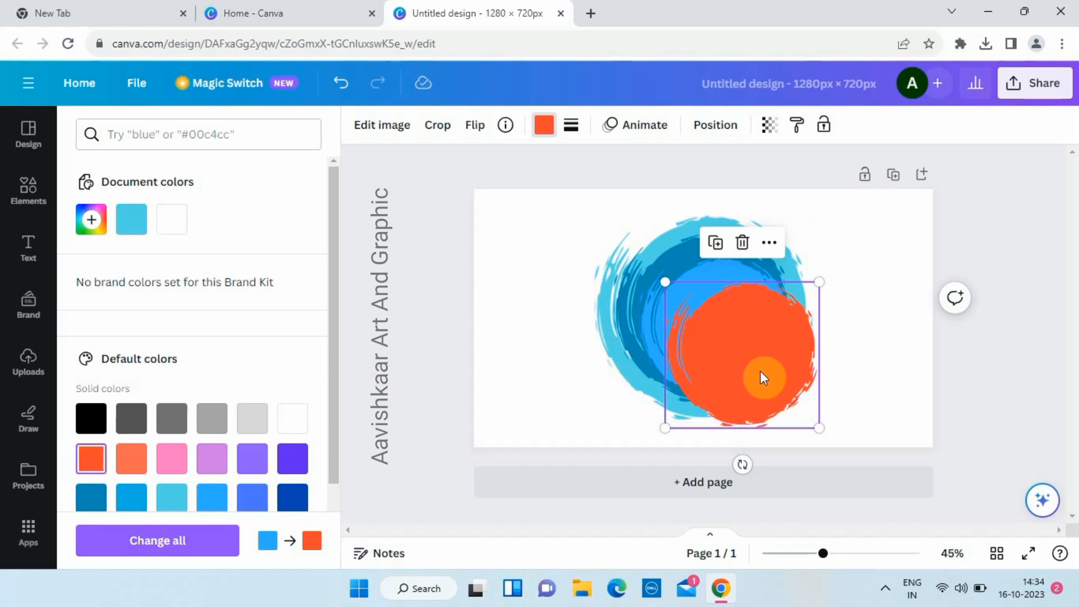
{"action": "left_click_drag", "start_coordinate": [820, 428], "coordinate": [784, 395]}
{"action": "left_click_drag", "start_coordinate": [742, 354], "coordinate": [730, 342]}
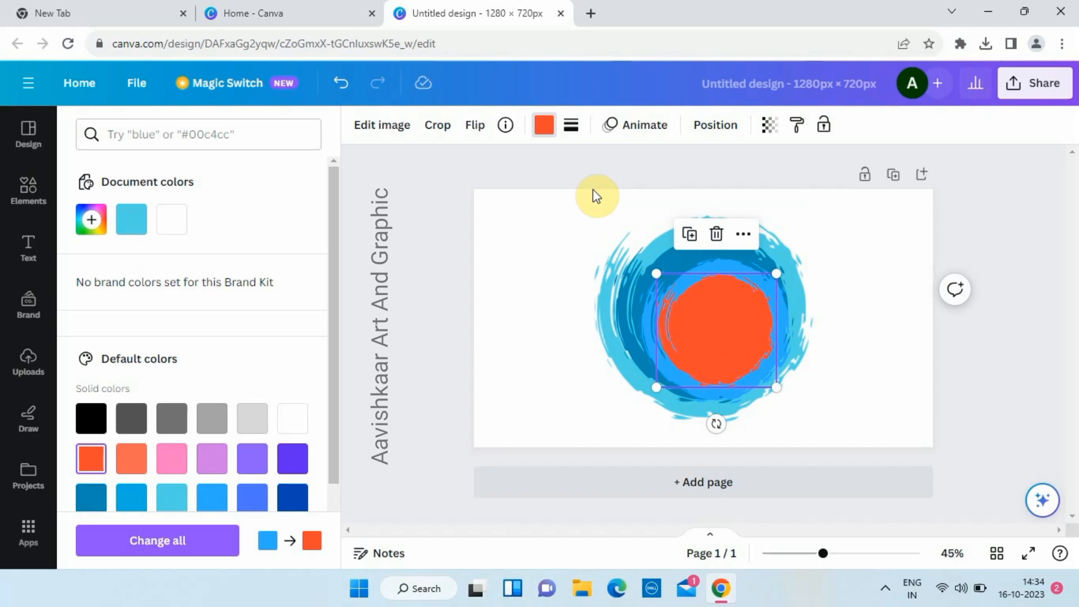
- Duplicate the orange circle, shrink the copy, and make it a lighter orange
{"action": "key", "text": "ctrl+d"}
{"action": "left_click_drag", "start_coordinate": [794, 401], "coordinate": [767, 379]}
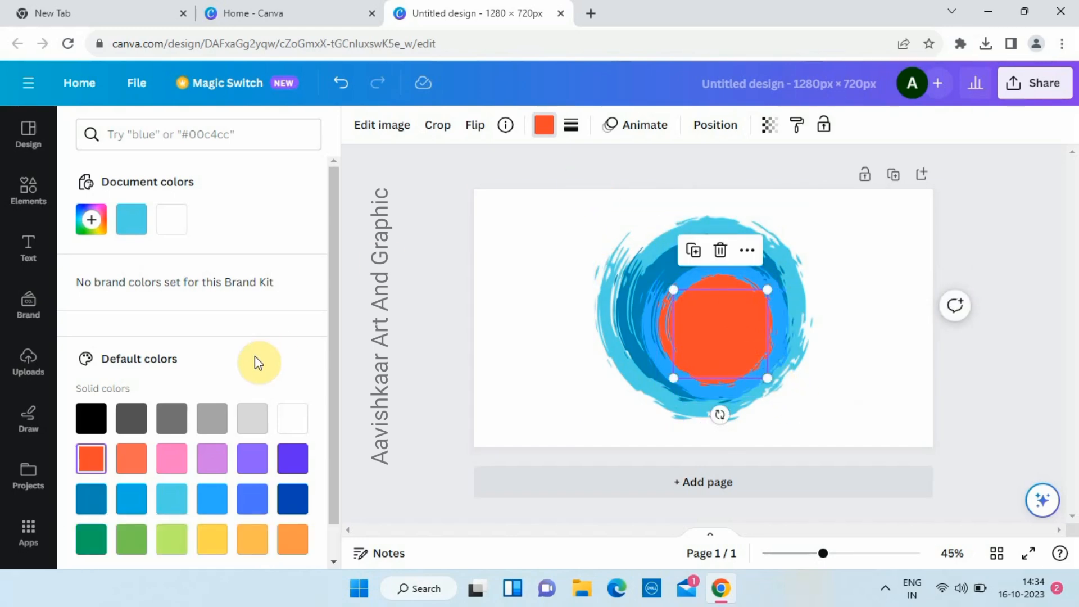
{"action": "left_click", "coordinate": [140, 460]}
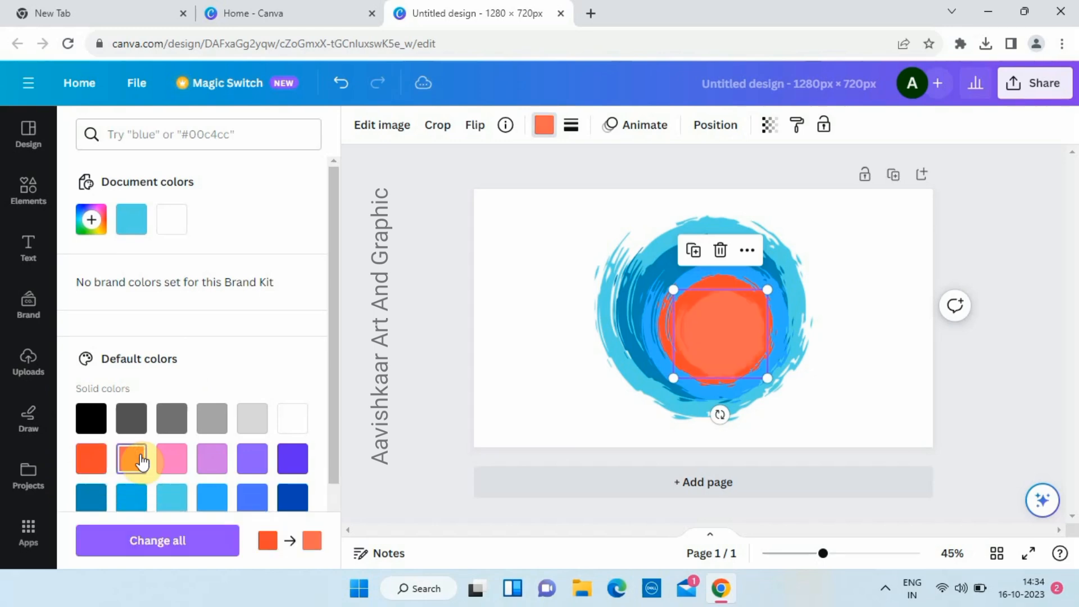
{"action": "mouse_move", "coordinate": [707, 343]}
{"action": "left_mouse_down"}
{"action": "mouse_move", "coordinate": [705, 332]}
{"action": "mouse_move", "coordinate": [711, 349]}
{"action": "left_mouse_up"}
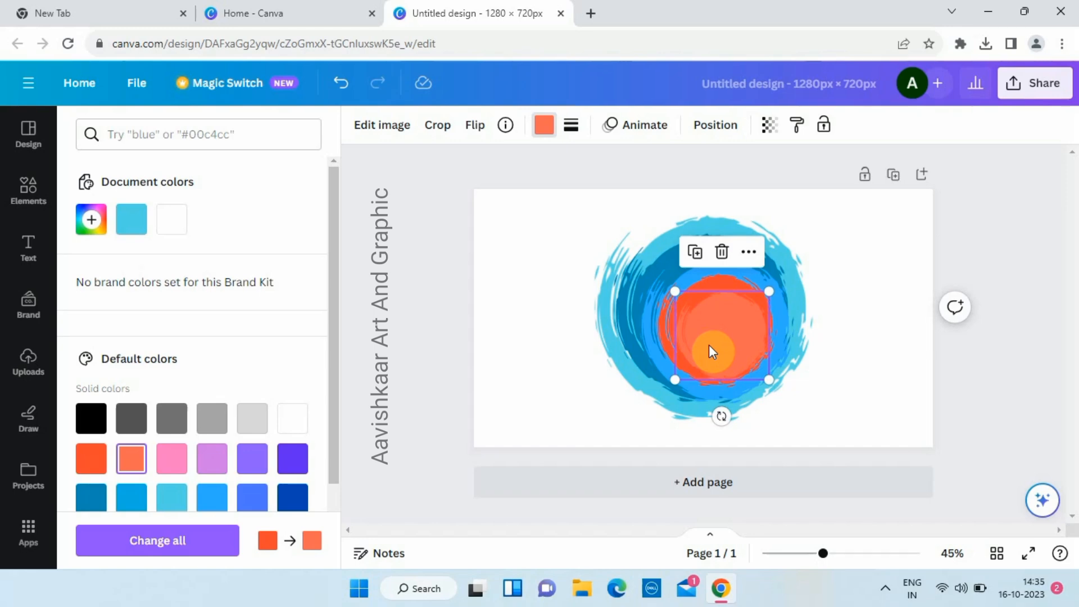
- Make the smaller circle yellow, shrink it, and set it inside the orange circle
{"action": "left_click_drag", "start_coordinate": [709, 346], "coordinate": [728, 364]}
{"action": "scroll", "coordinate": [188, 493], "scroll_direction": "down", "scroll_amount": 1}
{"action": "left_click", "coordinate": [216, 503]}
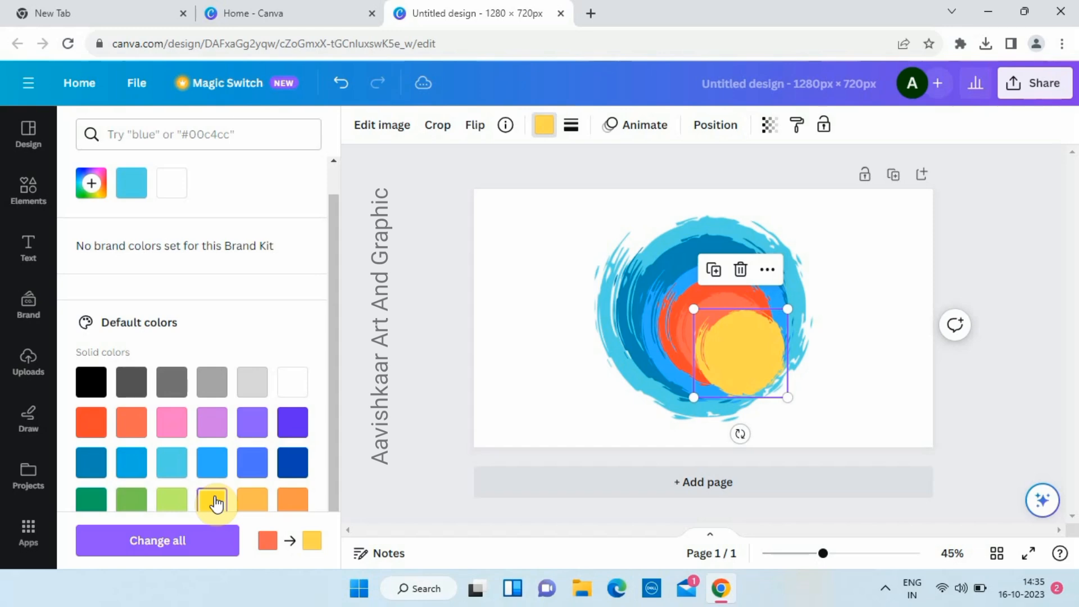
{"action": "left_click", "coordinate": [218, 502]}
{"action": "scroll", "coordinate": [212, 299], "scroll_direction": "up", "scroll_amount": 1}
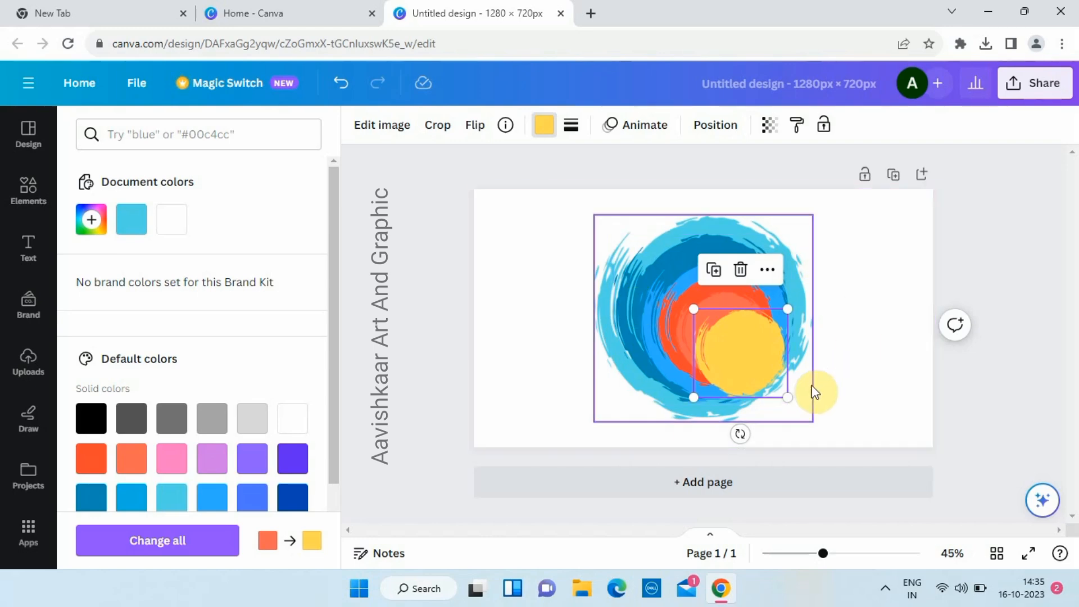
{"action": "left_click_drag", "start_coordinate": [755, 361], "coordinate": [740, 340]}
{"action": "left_click_drag", "start_coordinate": [776, 386], "coordinate": [761, 371]}
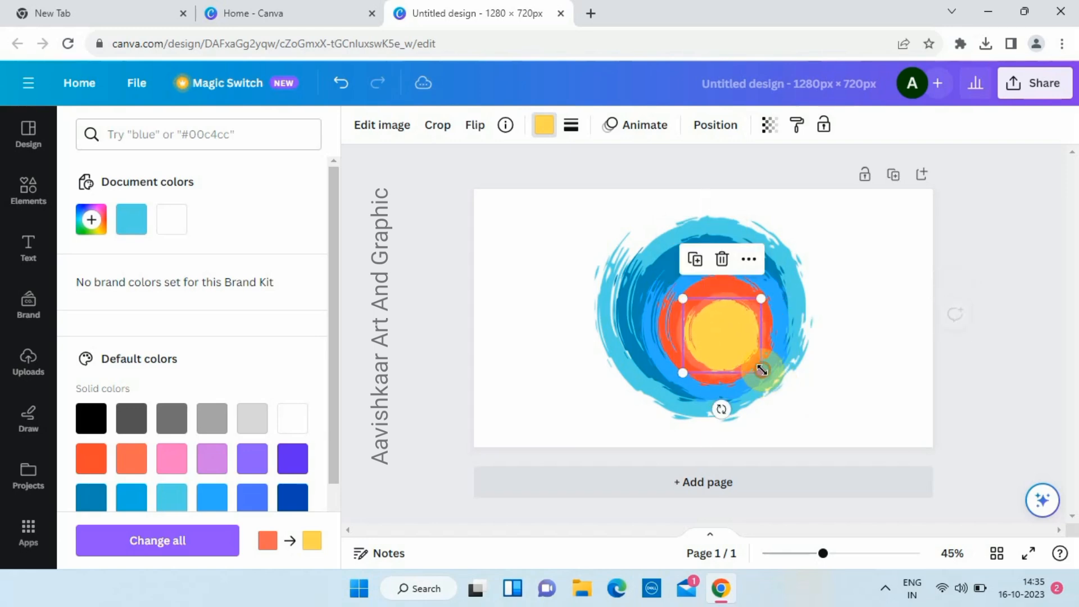
{"action": "left_click_drag", "start_coordinate": [721, 332], "coordinate": [721, 336]}
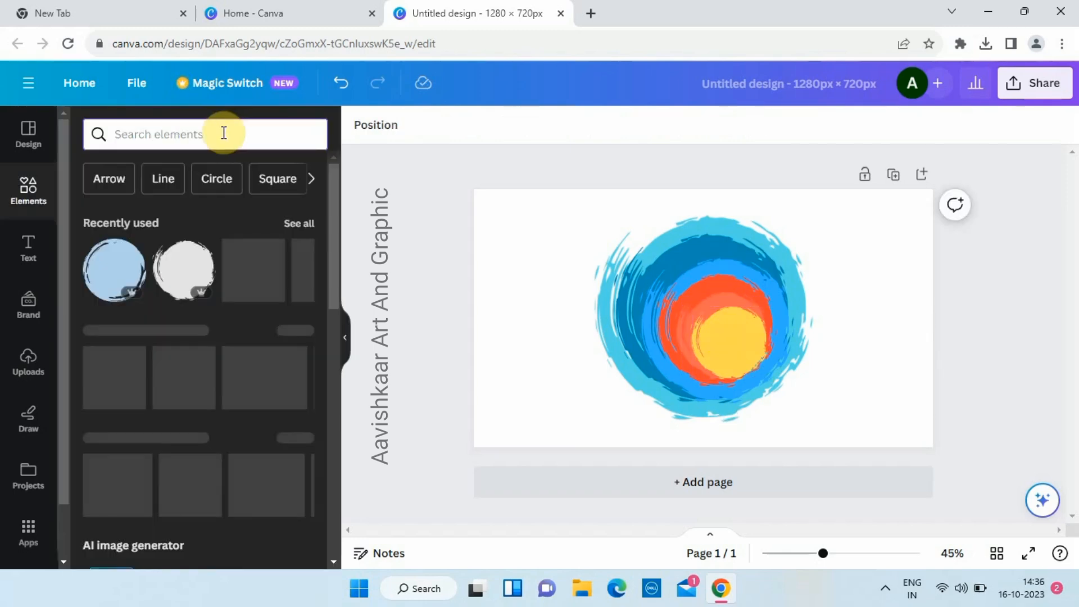
- Search graphics for 'palm tree' and add the black palm silhouette
{"action": "left_click", "coordinate": [227, 132]}
{"action": "type", "text": "palm"}
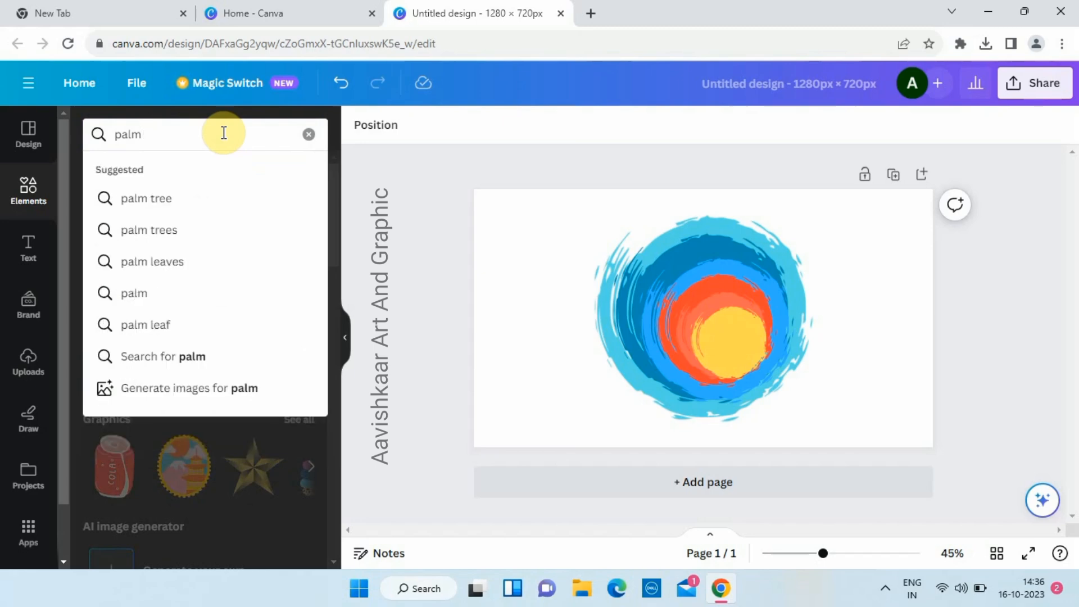
{"action": "type", "text": " trees"}
{"action": "key", "text": "Return"}
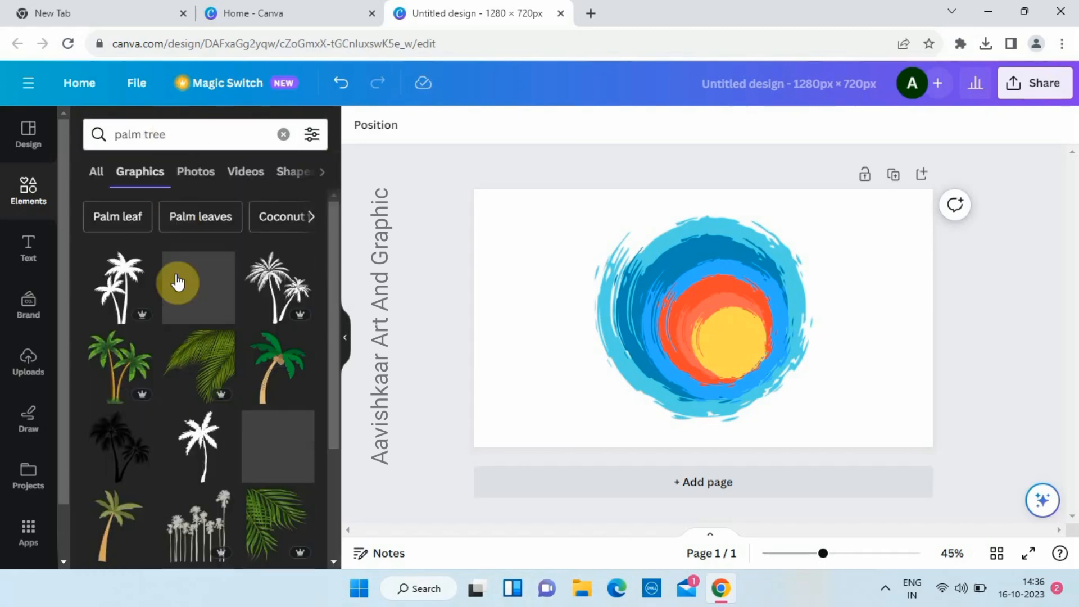
{"action": "scroll", "coordinate": [163, 337], "scroll_direction": "down", "scroll_amount": 3}
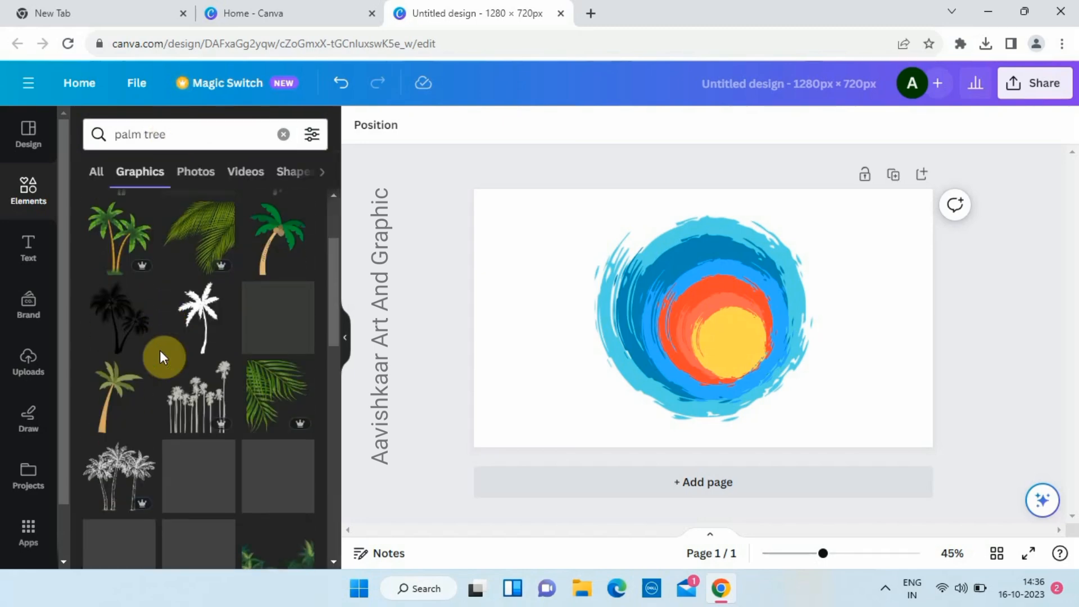
{"action": "left_click", "coordinate": [124, 303]}
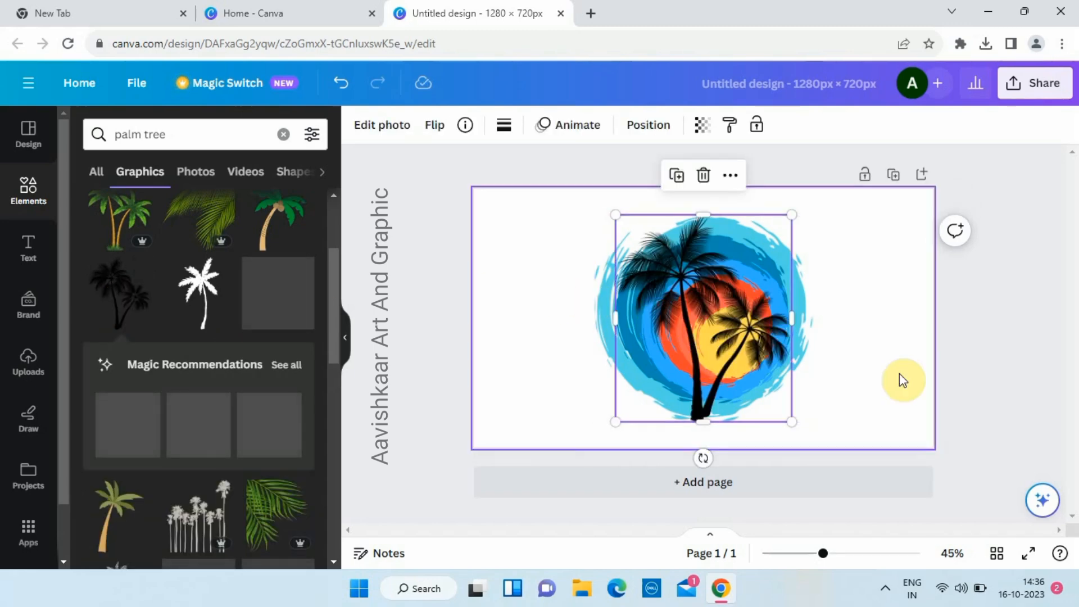
- Shrink the palm trees and place them left of centre over the circles
{"action": "left_click_drag", "start_coordinate": [792, 421], "coordinate": [753, 380]}
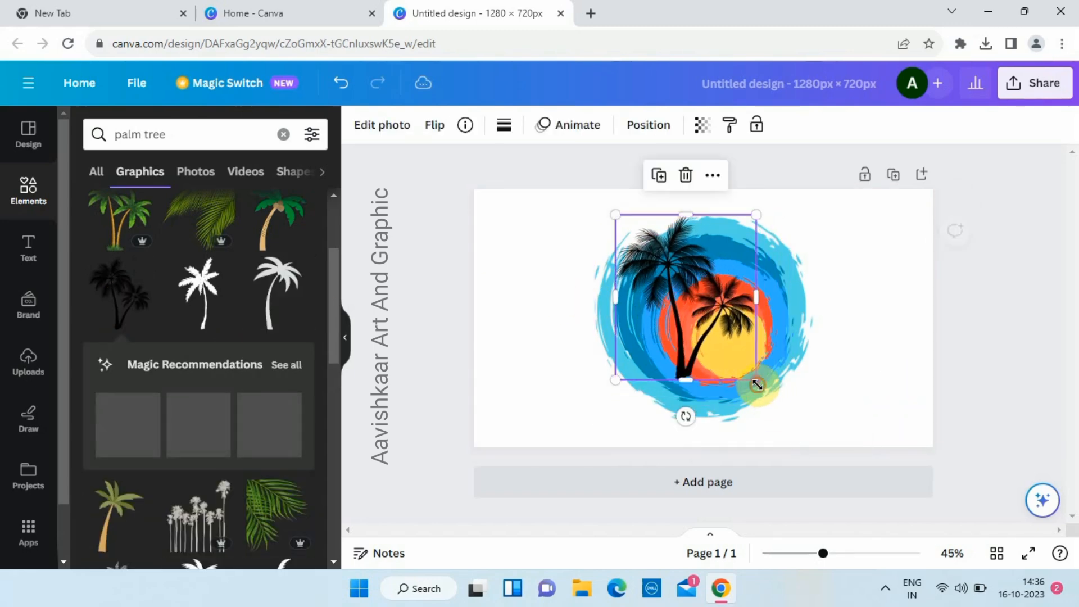
{"action": "left_click_drag", "start_coordinate": [672, 334], "coordinate": [691, 337]}
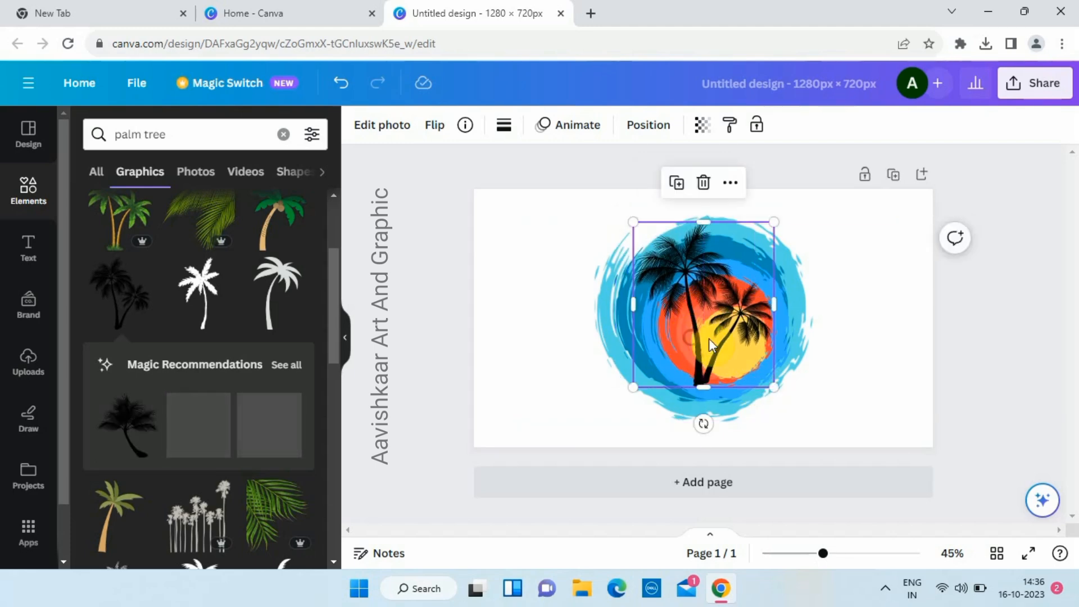
{"action": "left_click_drag", "start_coordinate": [773, 387], "coordinate": [748, 355]}
{"action": "left_click_drag", "start_coordinate": [686, 297], "coordinate": [684, 316]}
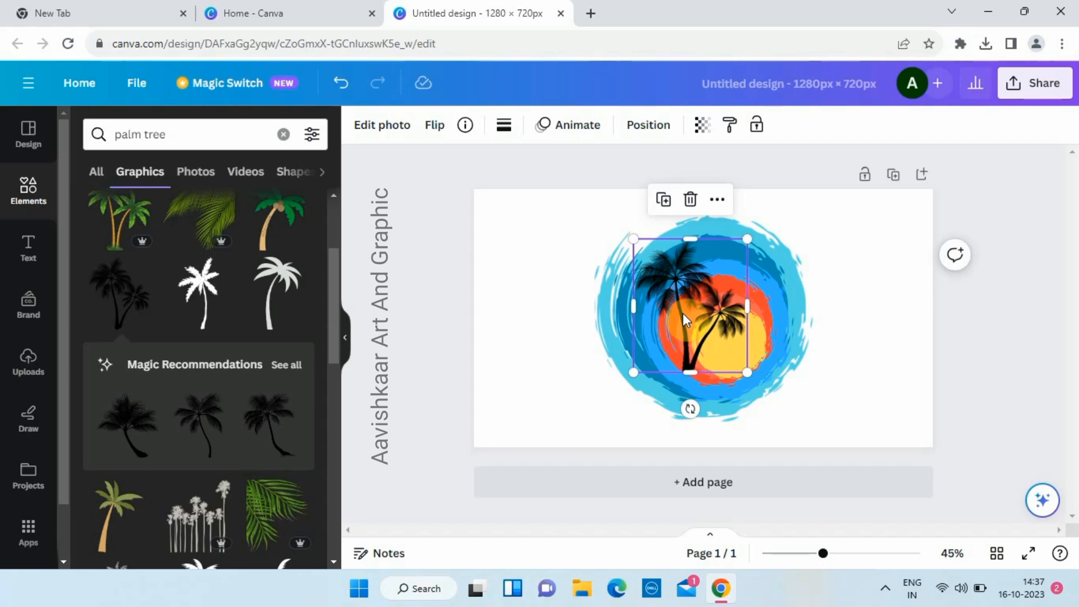
{"action": "scroll", "coordinate": [242, 411], "scroll_direction": "down", "scroll_amount": 2}
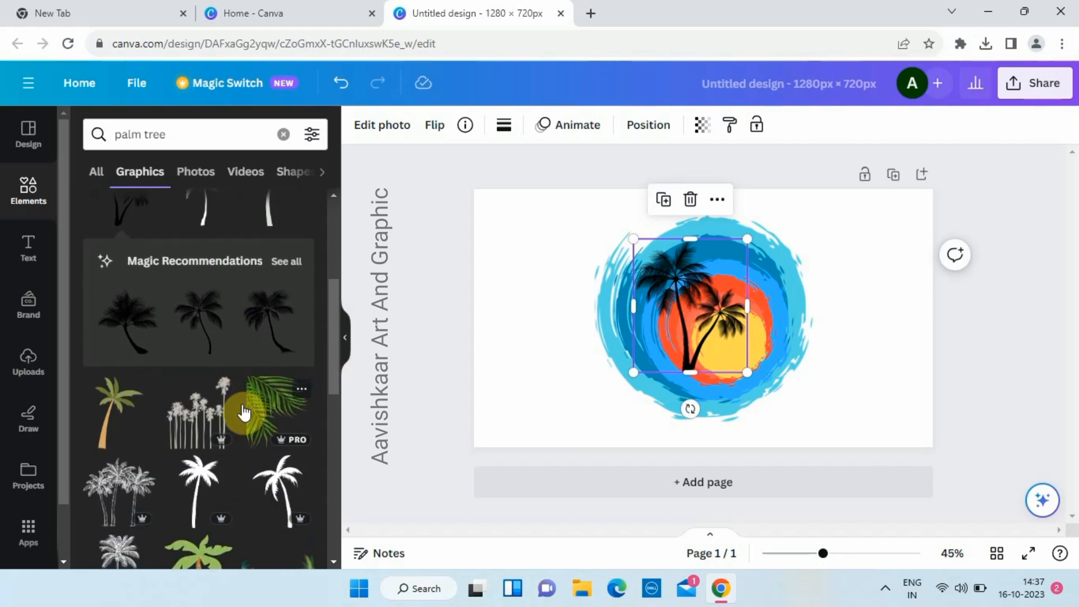
{"action": "scroll", "coordinate": [244, 413], "scroll_direction": "down", "scroll_amount": 6}
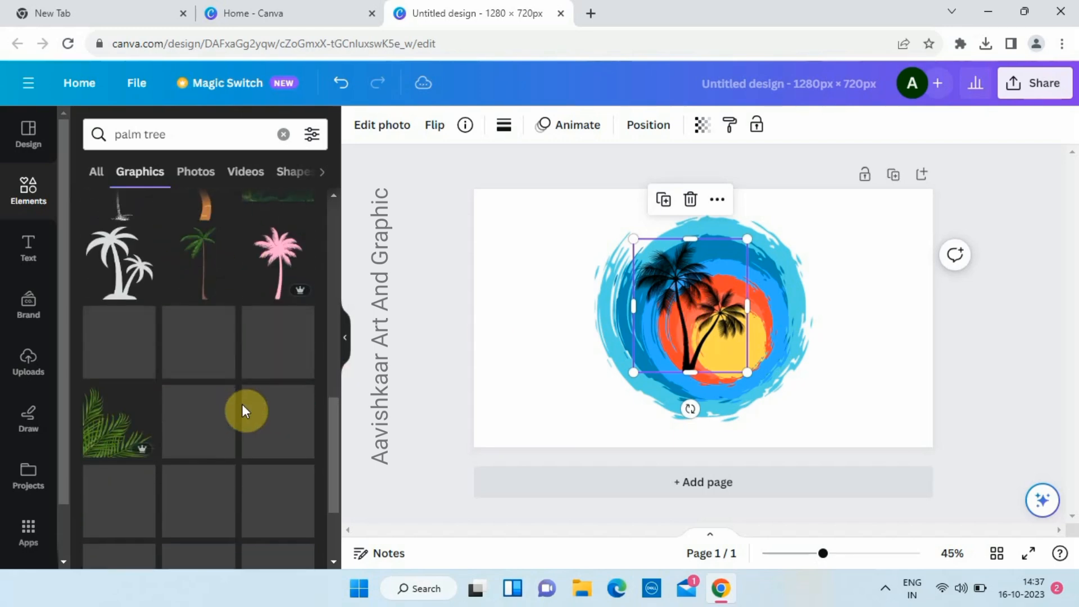
{"action": "scroll", "coordinate": [242, 403], "scroll_direction": "up", "scroll_amount": 4}
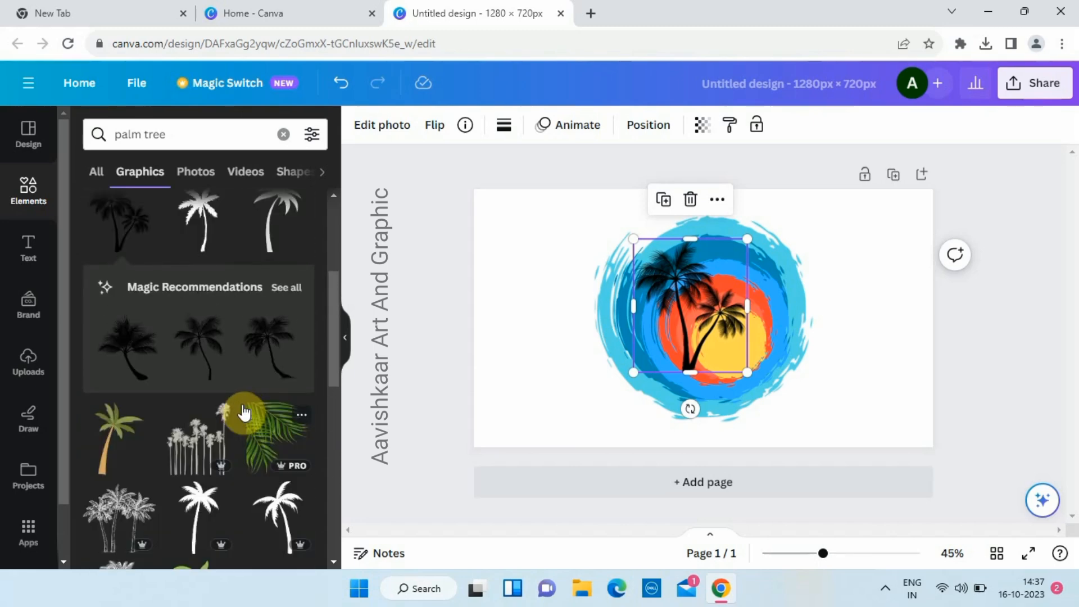
- Add a single palm tree, flip it horizontally, shrink it, and place it on the sun's right
{"action": "left_click", "coordinate": [282, 361]}
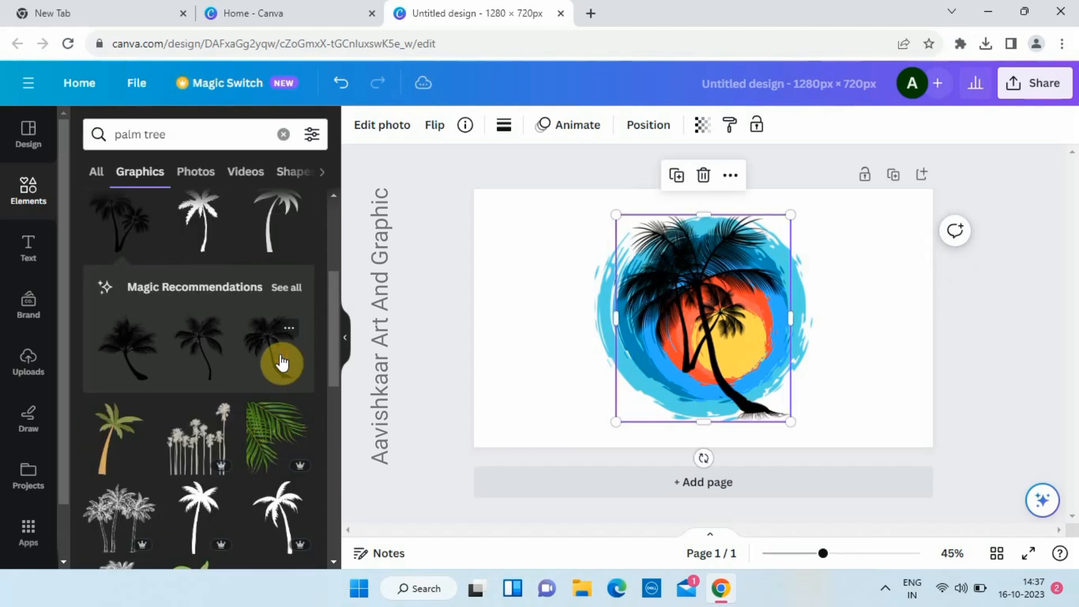
{"action": "left_click", "coordinate": [440, 128]}
{"action": "left_click", "coordinate": [466, 167]}
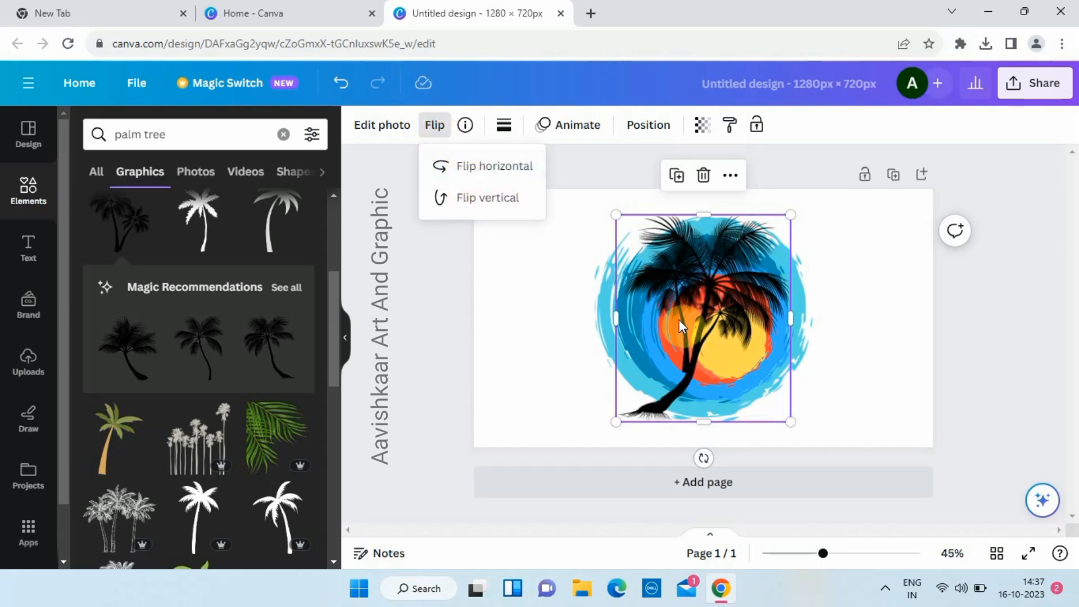
{"action": "left_click_drag", "start_coordinate": [790, 422], "coordinate": [734, 369]}
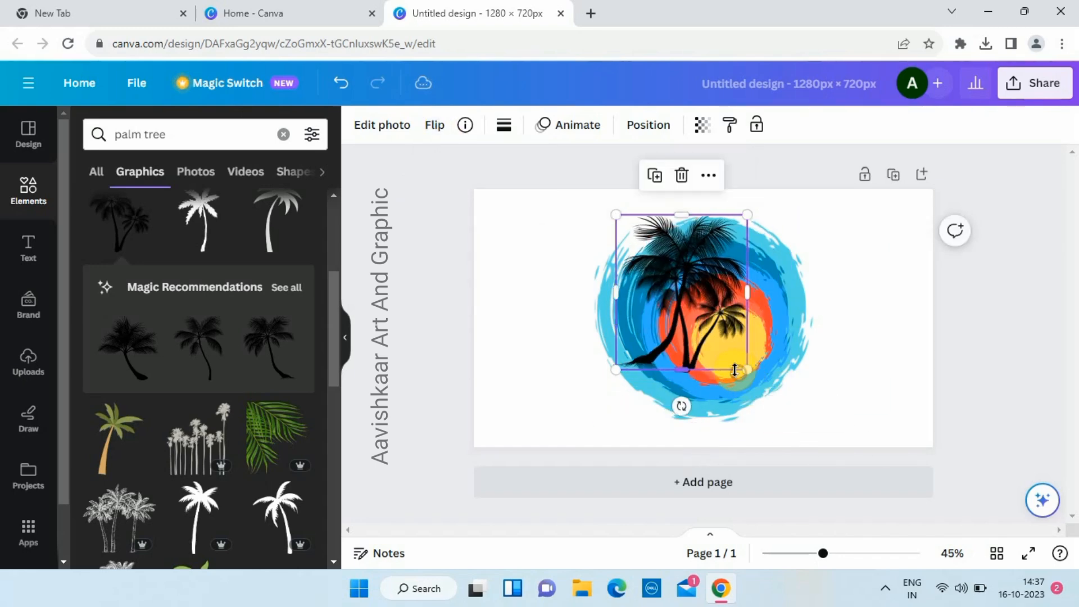
{"action": "left_click_drag", "start_coordinate": [663, 322], "coordinate": [757, 338]}
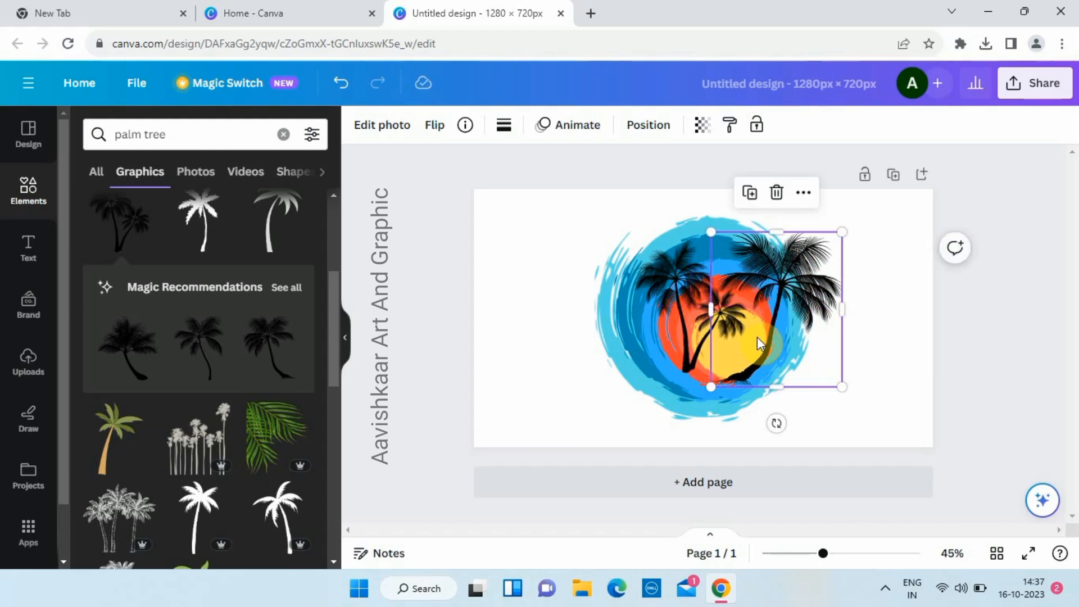
{"action": "left_click", "coordinate": [981, 342]}
{"action": "left_click", "coordinate": [1022, 287]}
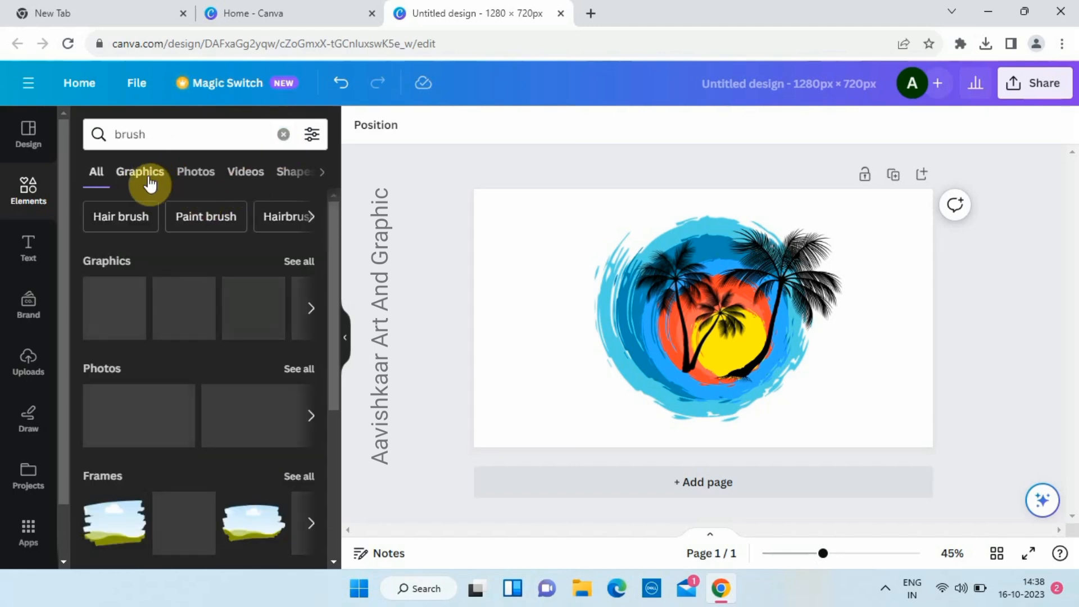
- Add a black brush-stroke graphic and drag it across the bottom of the circles
{"action": "left_click", "coordinate": [150, 181]}
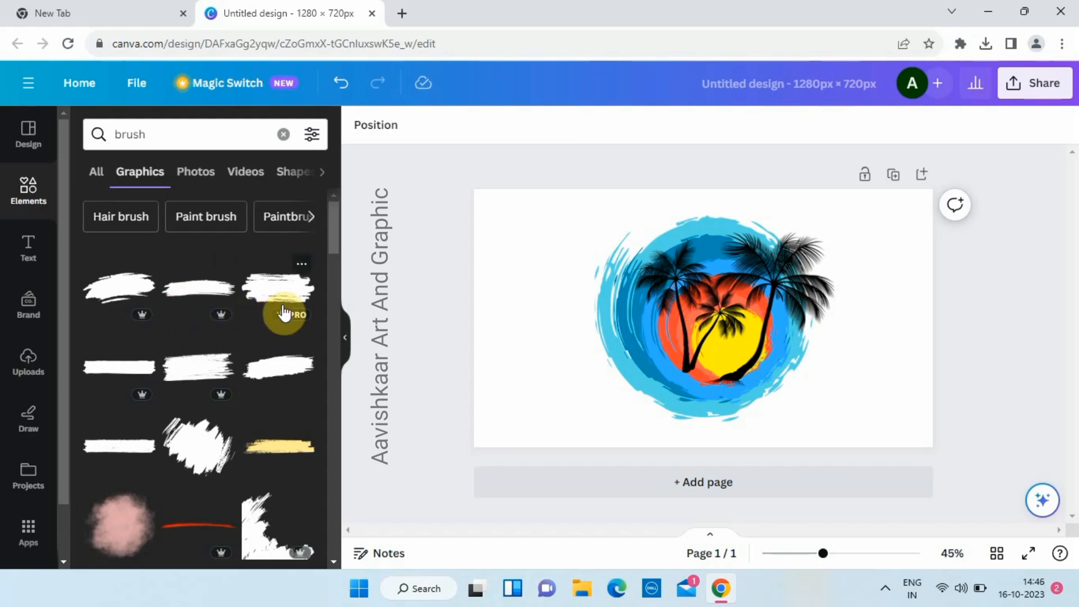
{"action": "scroll", "coordinate": [209, 333], "scroll_direction": "down", "scroll_amount": 3}
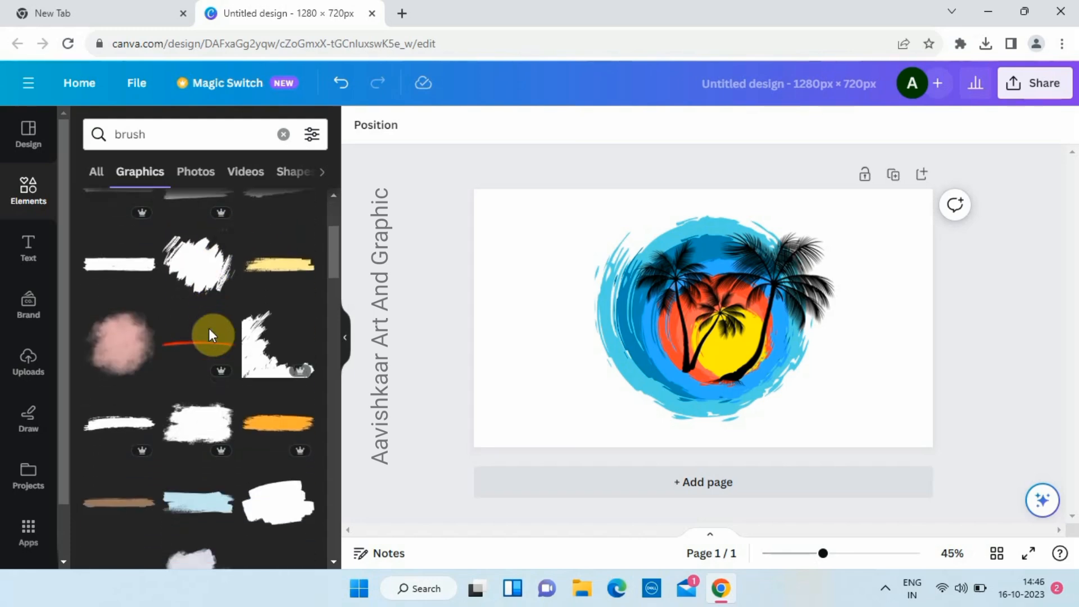
{"action": "left_click", "coordinate": [99, 415]}
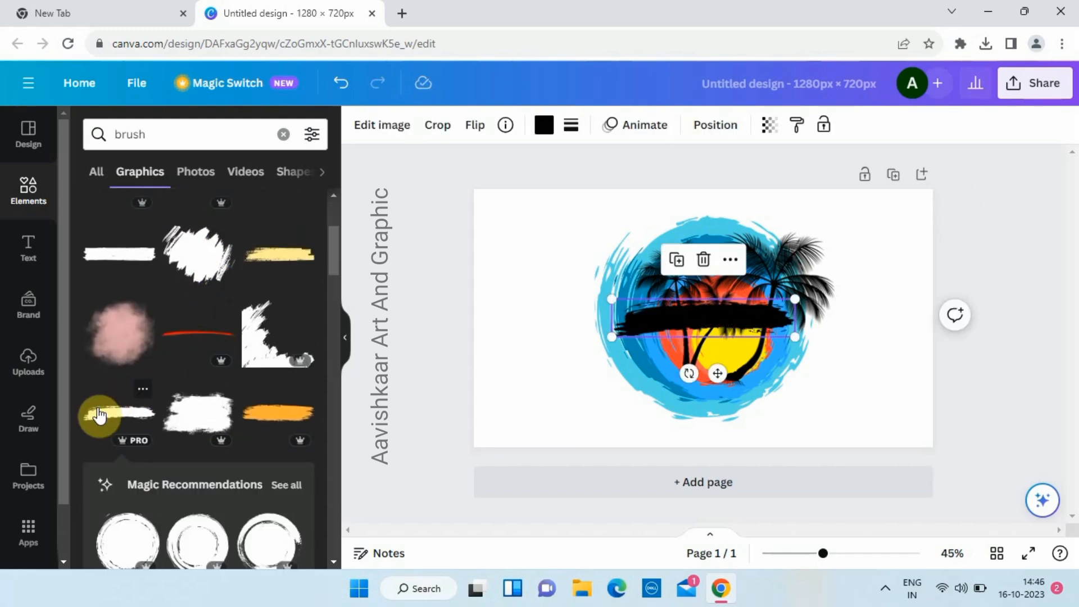
{"action": "left_click", "coordinate": [475, 124]}
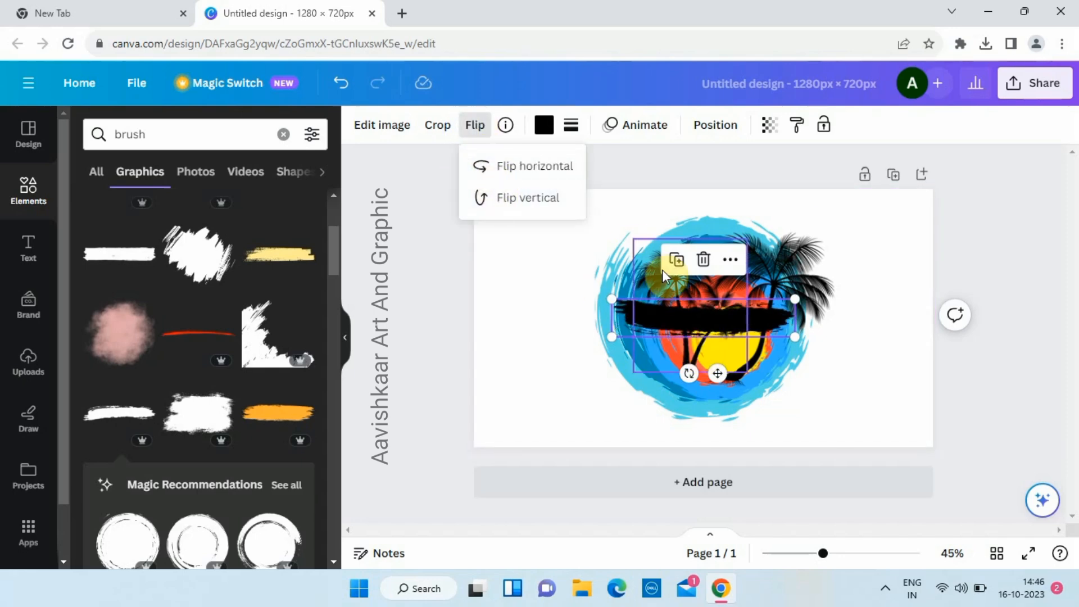
{"action": "mouse_move", "coordinate": [687, 319]}
{"action": "left_mouse_down"}
{"action": "mouse_move", "coordinate": [626, 362]}
{"action": "mouse_move", "coordinate": [634, 386]}
{"action": "mouse_move", "coordinate": [672, 382]}
{"action": "left_mouse_up"}
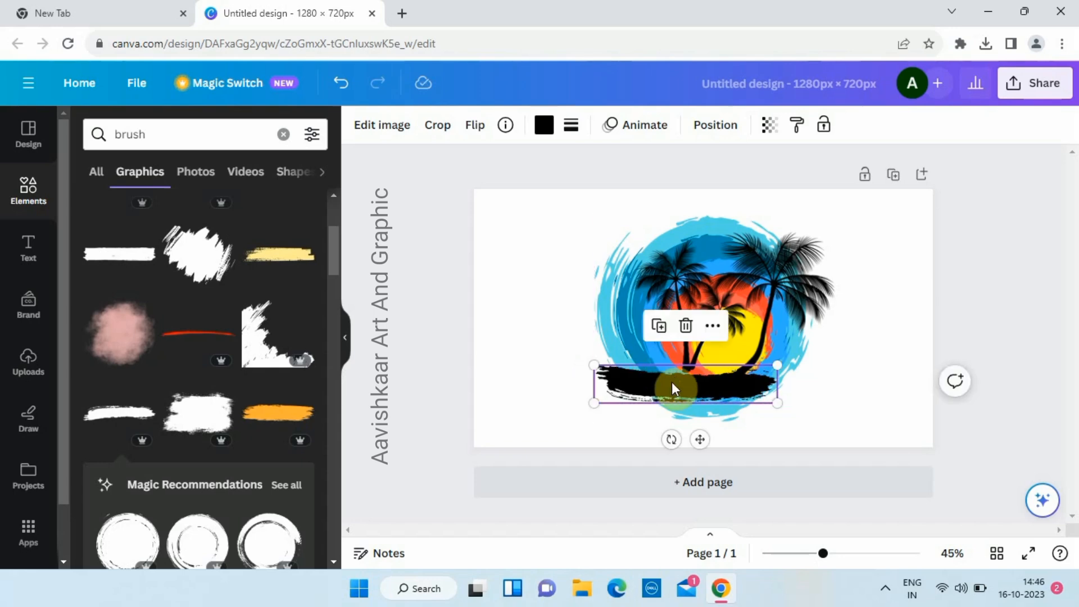
{"action": "scroll", "coordinate": [200, 366], "scroll_direction": "down", "scroll_amount": 3}
{"action": "scroll", "coordinate": [201, 366], "scroll_direction": "down", "scroll_amount": 5}
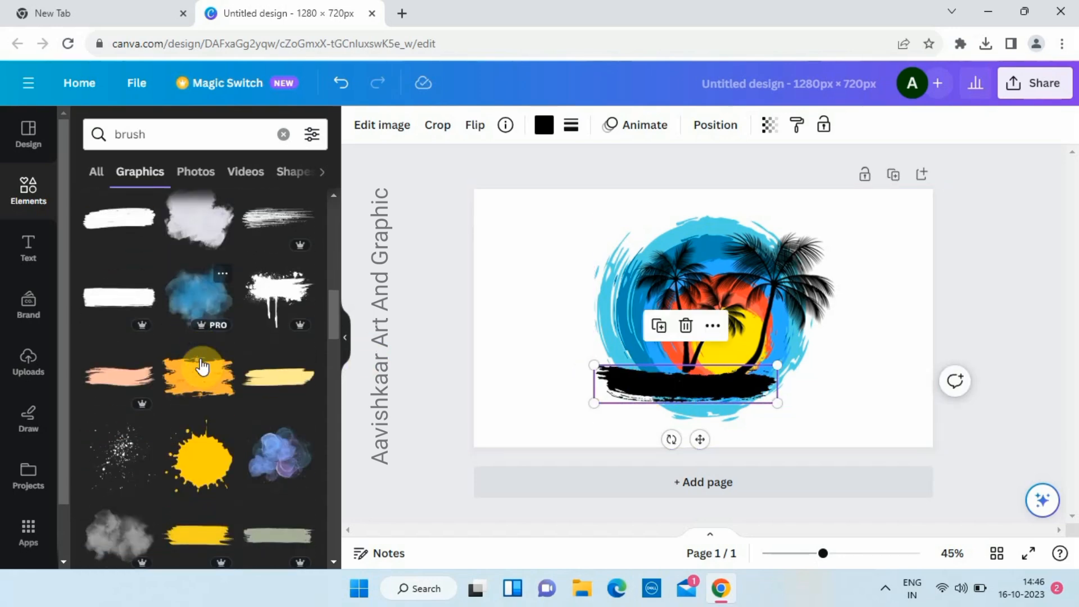
{"action": "scroll", "coordinate": [202, 366], "scroll_direction": "down", "scroll_amount": 3}
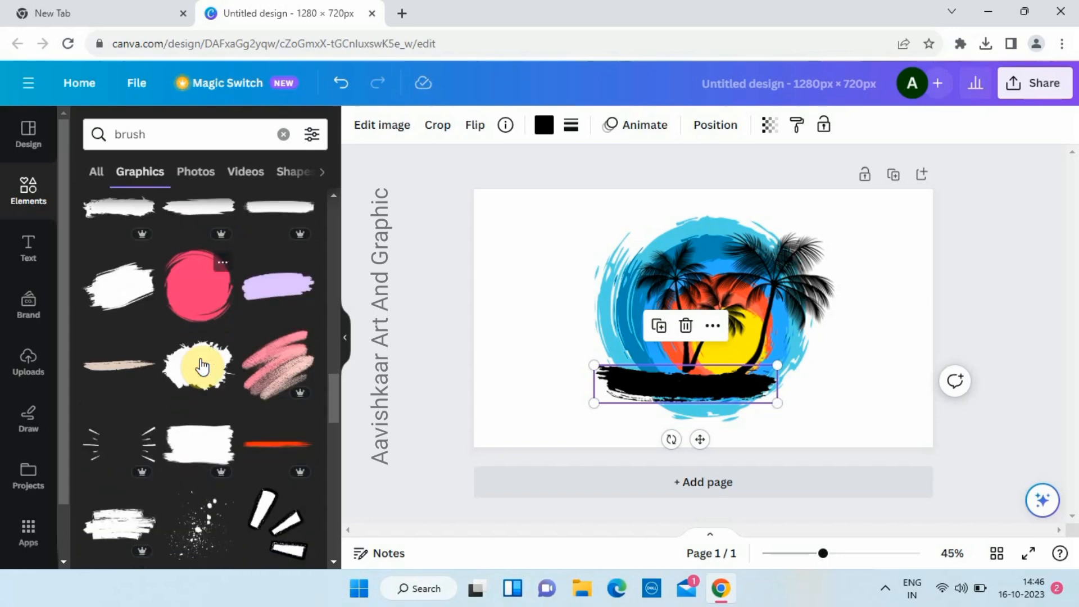
- Swap the black stroke for a new one coloured orange-red and placed at the circle's base
{"action": "left_click", "coordinate": [90, 299]}
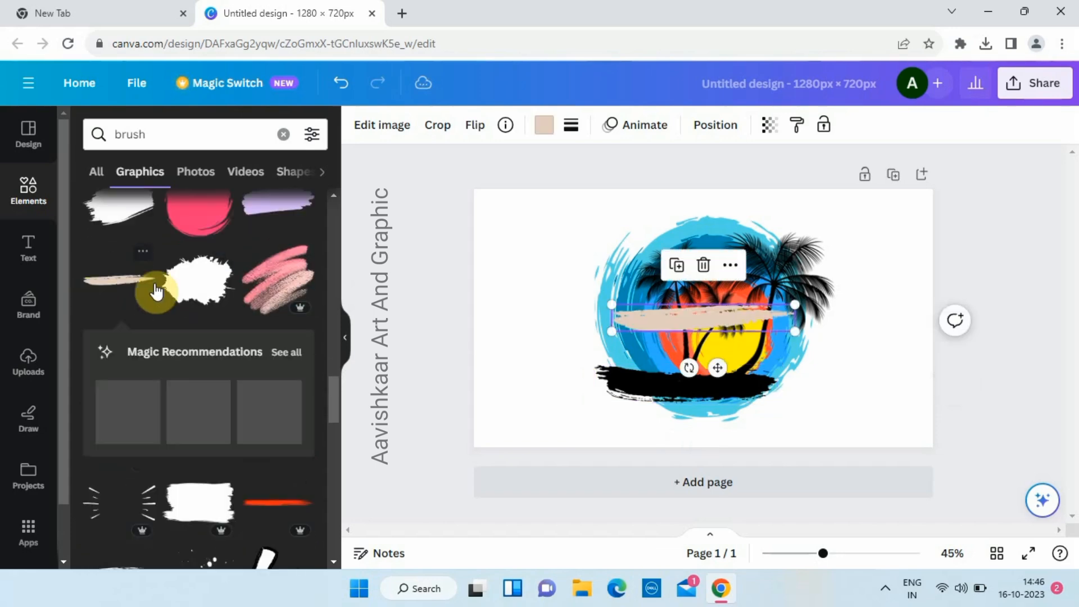
{"action": "left_click", "coordinate": [647, 400]}
{"action": "key", "text": "Delete"}
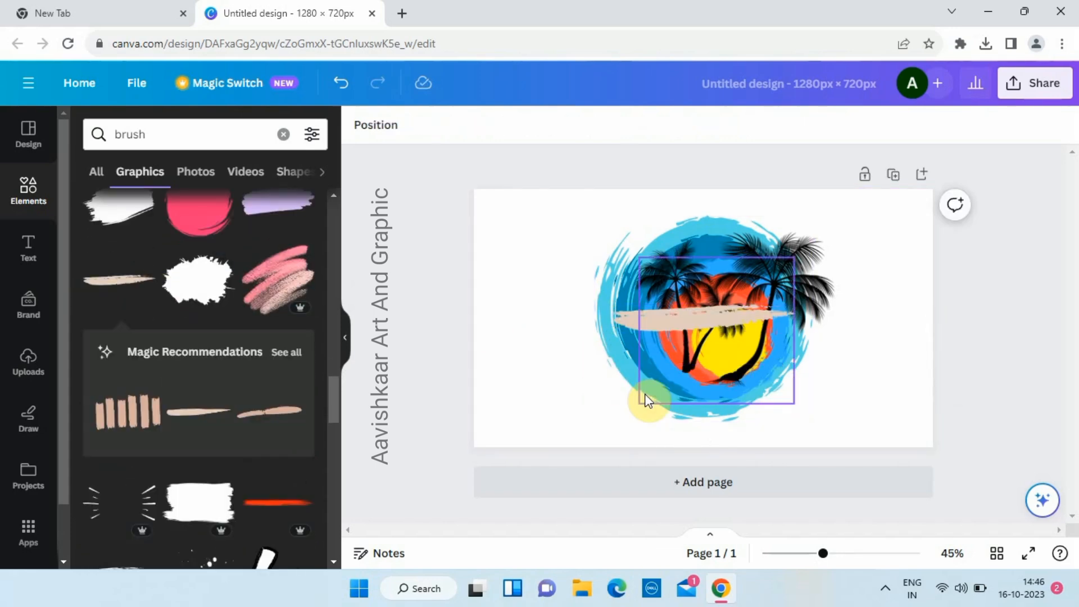
{"action": "left_click", "coordinate": [657, 322]}
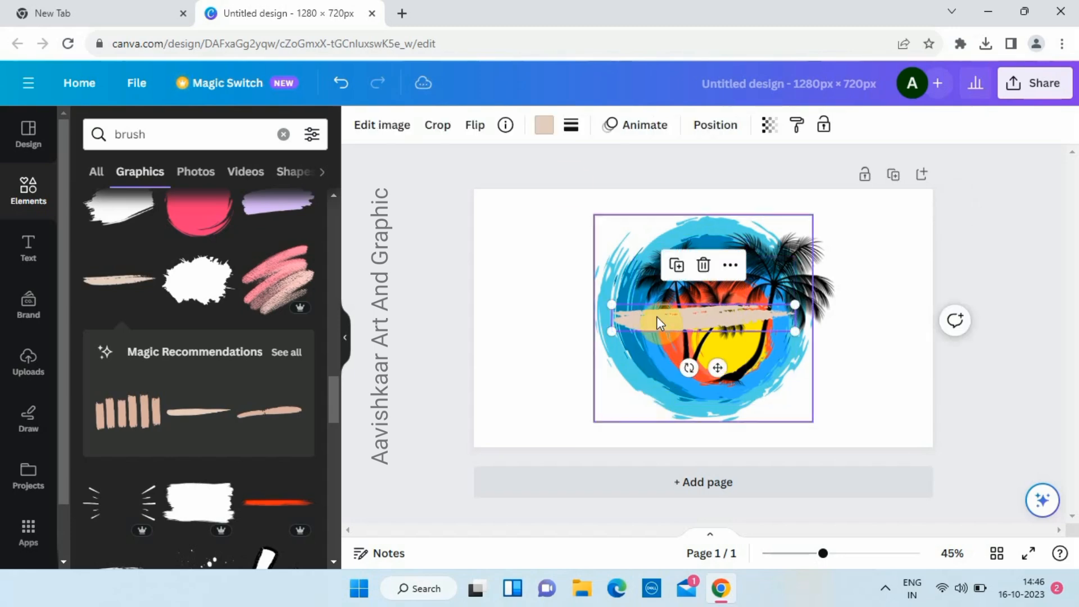
{"action": "left_click", "coordinate": [543, 129]}
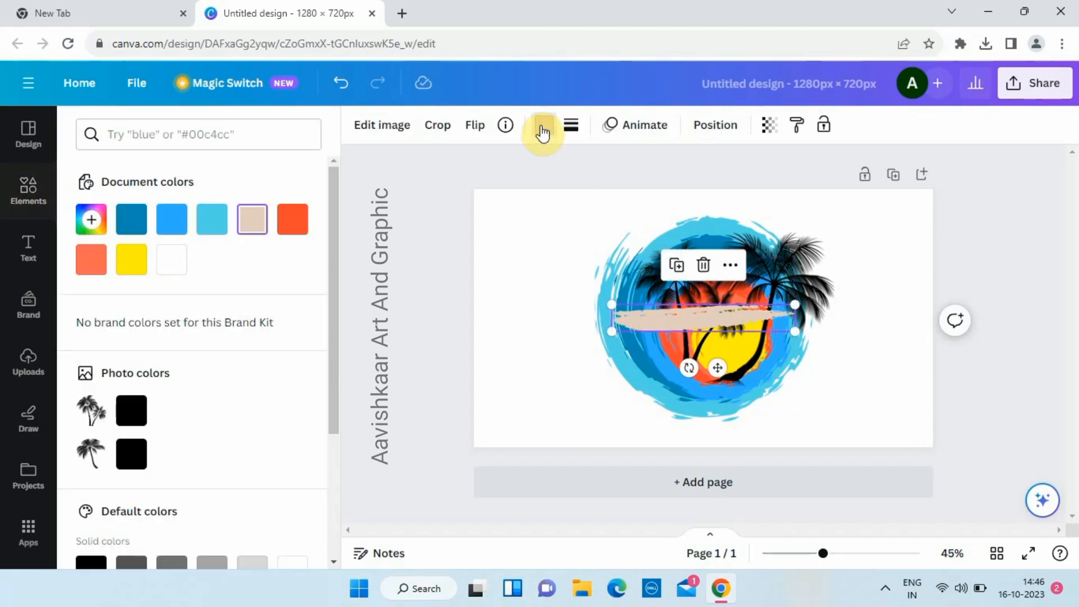
{"action": "left_click", "coordinate": [301, 225]}
{"action": "mouse_move", "coordinate": [682, 314]}
{"action": "left_mouse_down"}
{"action": "mouse_move", "coordinate": [653, 399]}
{"action": "mouse_move", "coordinate": [785, 389]}
{"action": "mouse_move", "coordinate": [760, 383]}
{"action": "left_mouse_up"}
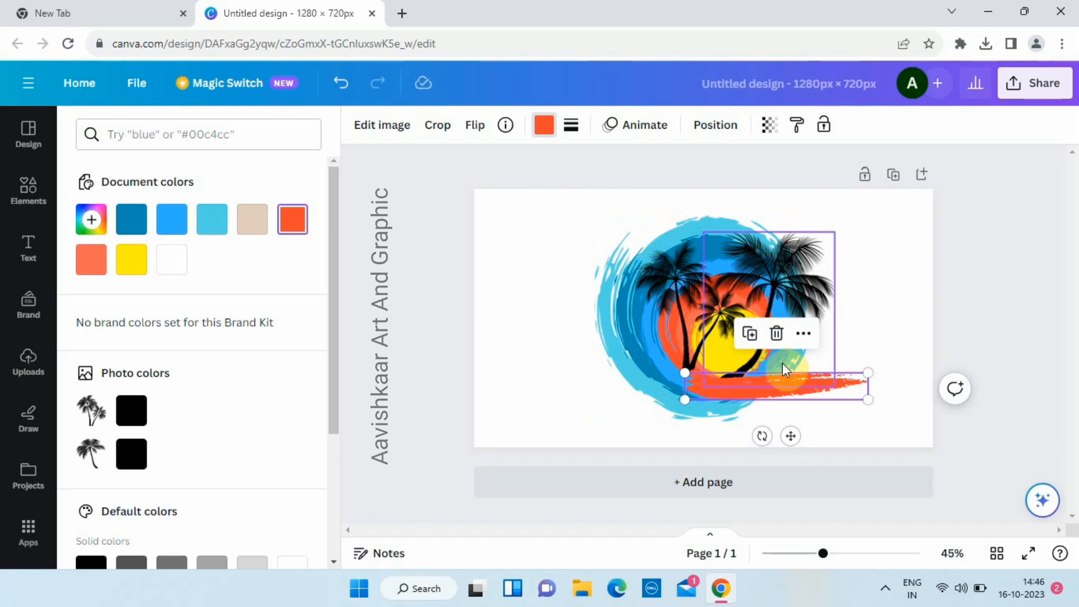
- Duplicate the orange stroke, turn the copy black, and overlap it on the left
{"action": "left_click", "coordinate": [749, 336]}
{"action": "left_click_drag", "start_coordinate": [778, 396], "coordinate": [630, 384]}
{"action": "left_click", "coordinate": [471, 129]}
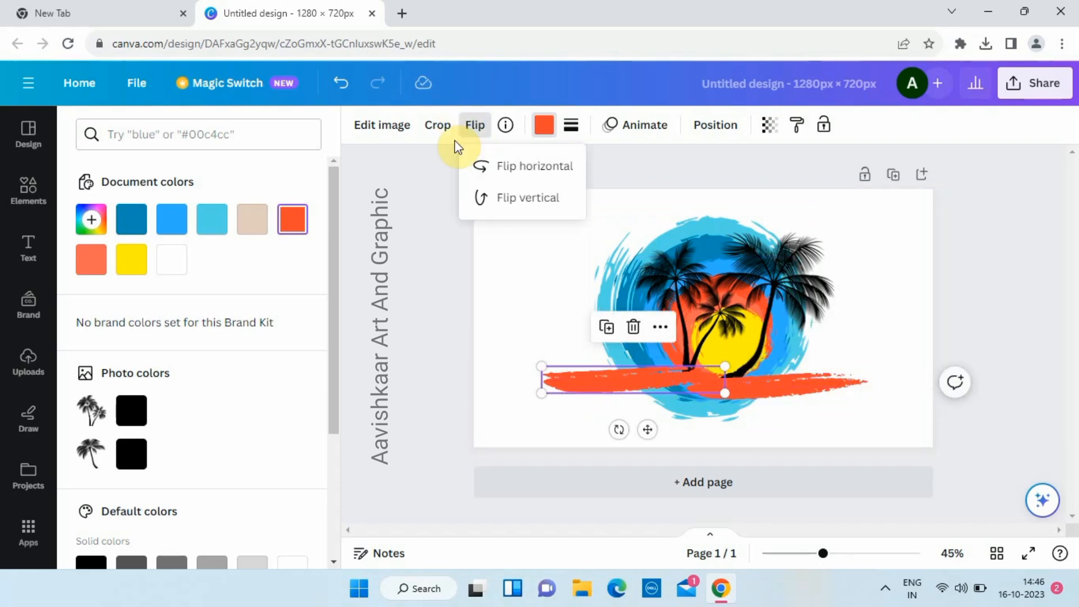
{"action": "left_click", "coordinate": [543, 125]}
{"action": "left_click", "coordinate": [543, 125]}
{"action": "left_click", "coordinate": [543, 127]}
{"action": "left_click", "coordinate": [133, 407]}
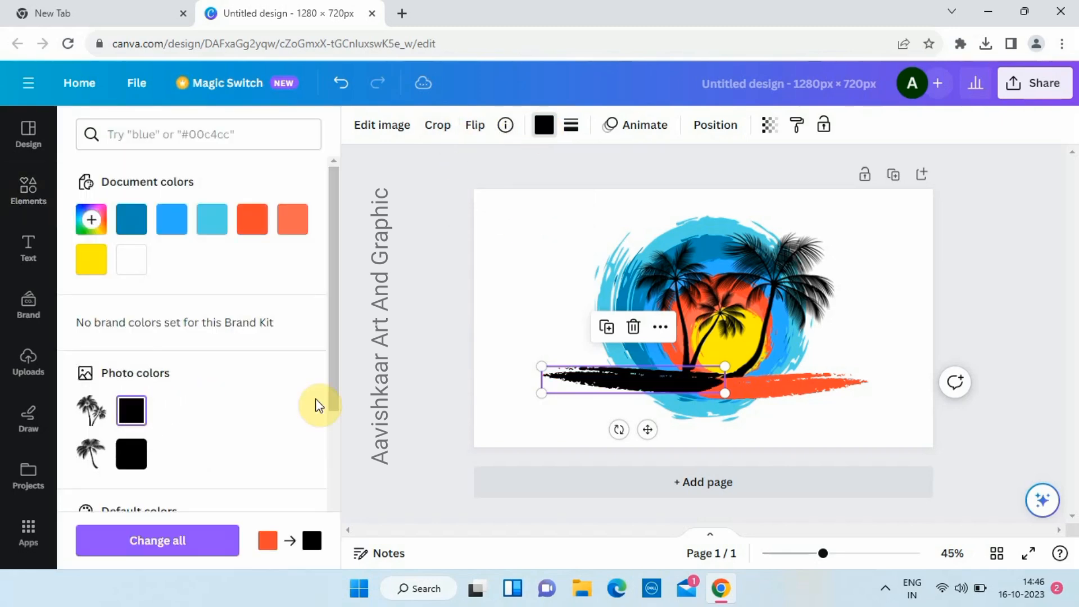
{"action": "left_click", "coordinate": [467, 299]}
{"action": "left_click_drag", "start_coordinate": [680, 377], "coordinate": [702, 375]}
{"action": "left_click", "coordinate": [462, 334]}
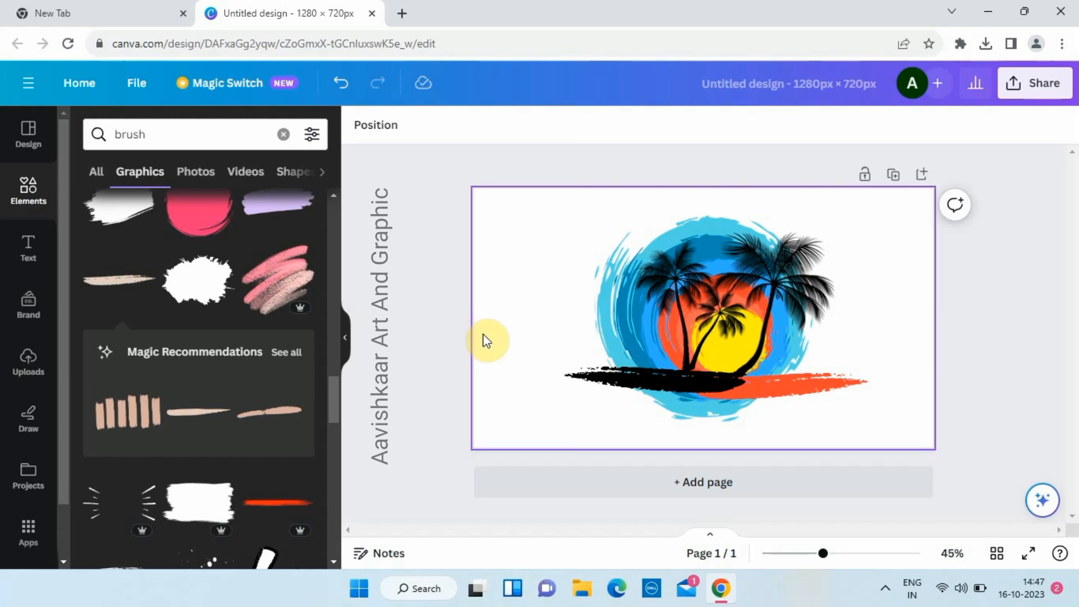
{"action": "left_click", "coordinate": [668, 382]}
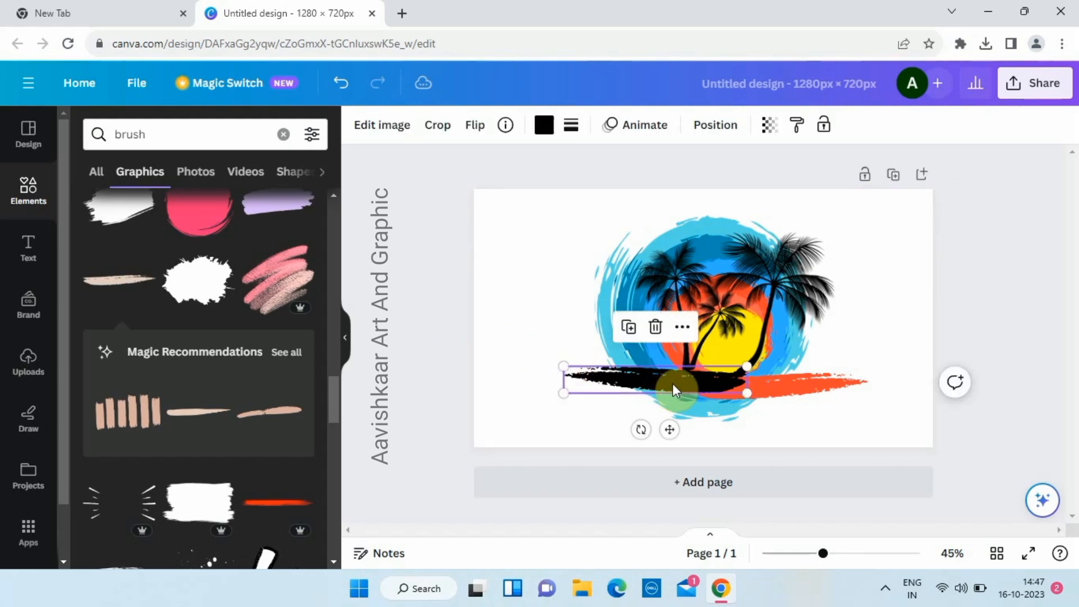
{"action": "left_click", "coordinate": [773, 386]}
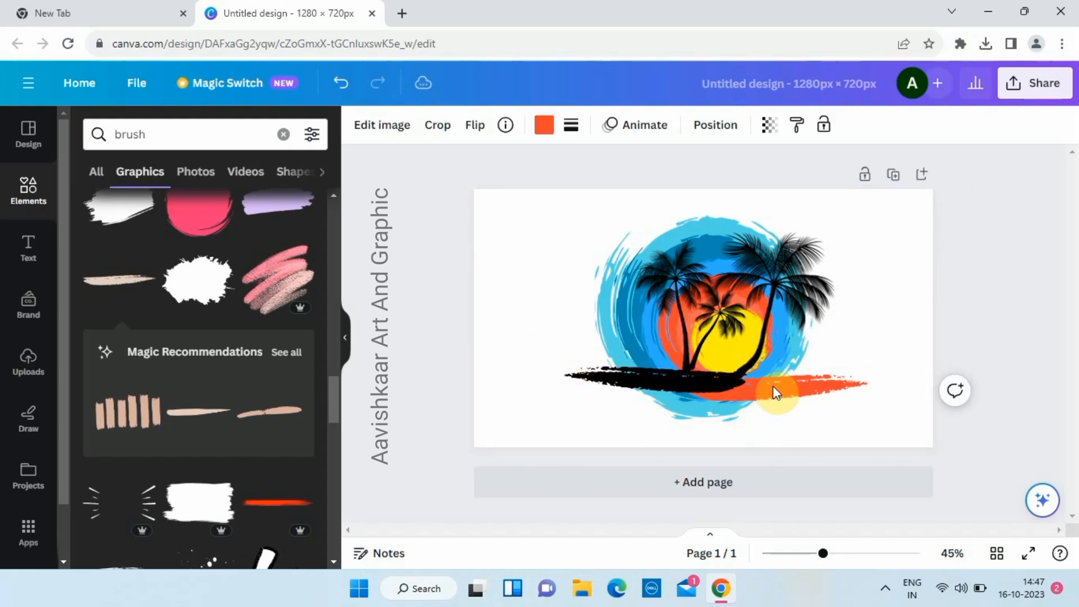
{"action": "left_click", "coordinate": [403, 309]}
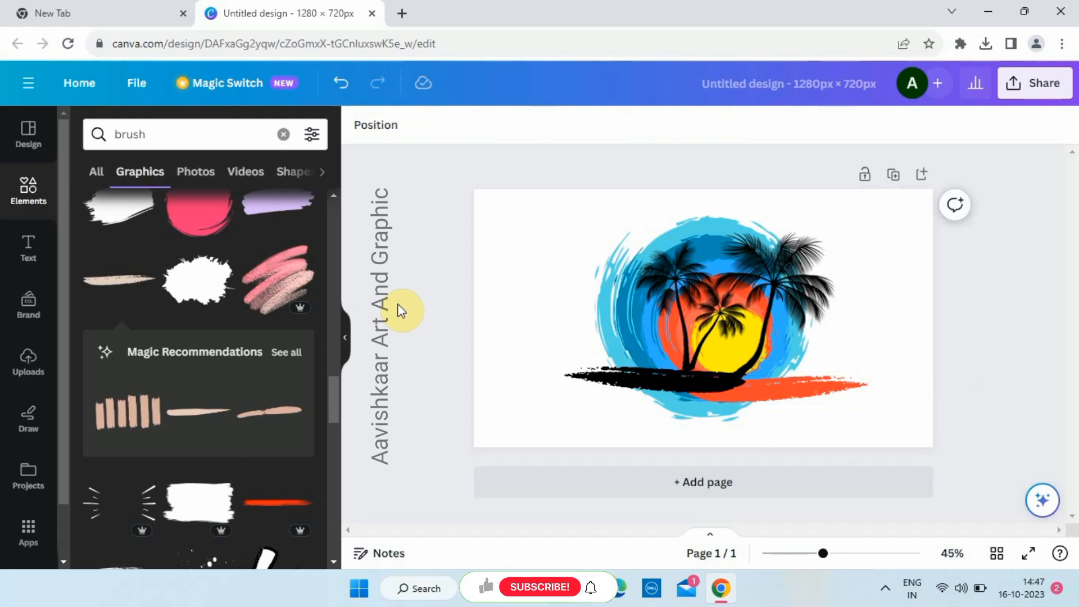
- Download the sunset logo as a PNG at maximum size 3.125× (4,000 × 2,250 px)
{"action": "left_click", "coordinate": [1035, 84]}
{"action": "left_click", "coordinate": [818, 486]}
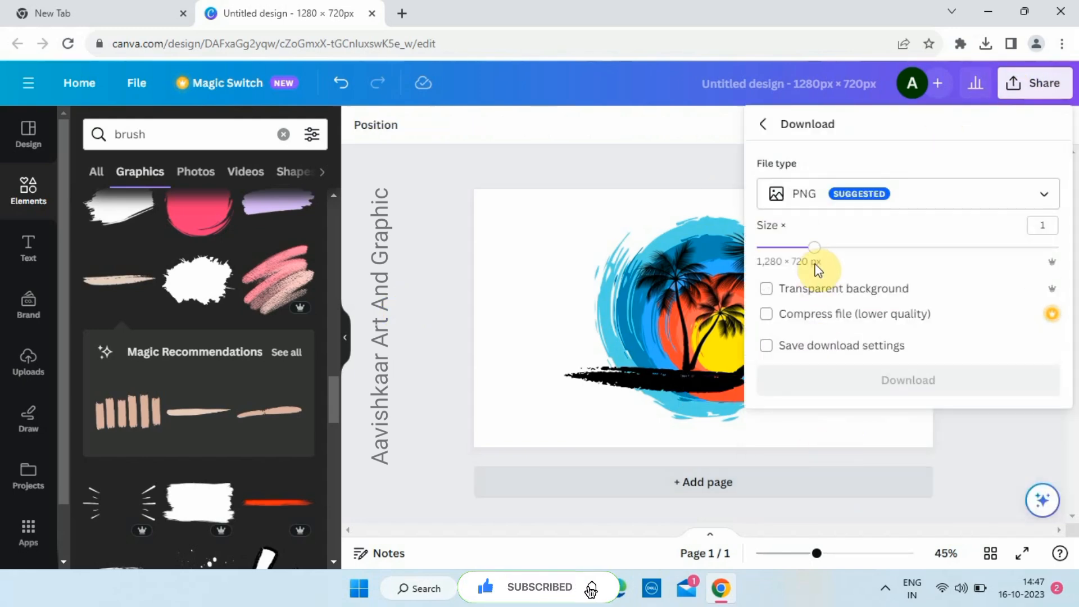
{"action": "left_click_drag", "start_coordinate": [815, 247], "coordinate": [1074, 230]}
{"action": "left_click", "coordinate": [963, 382]}
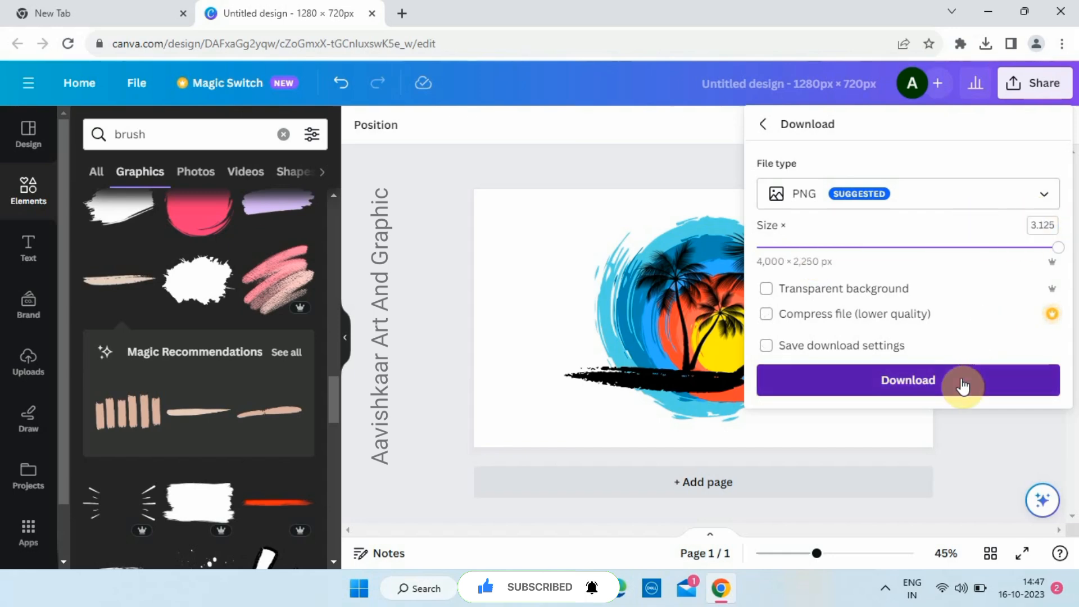